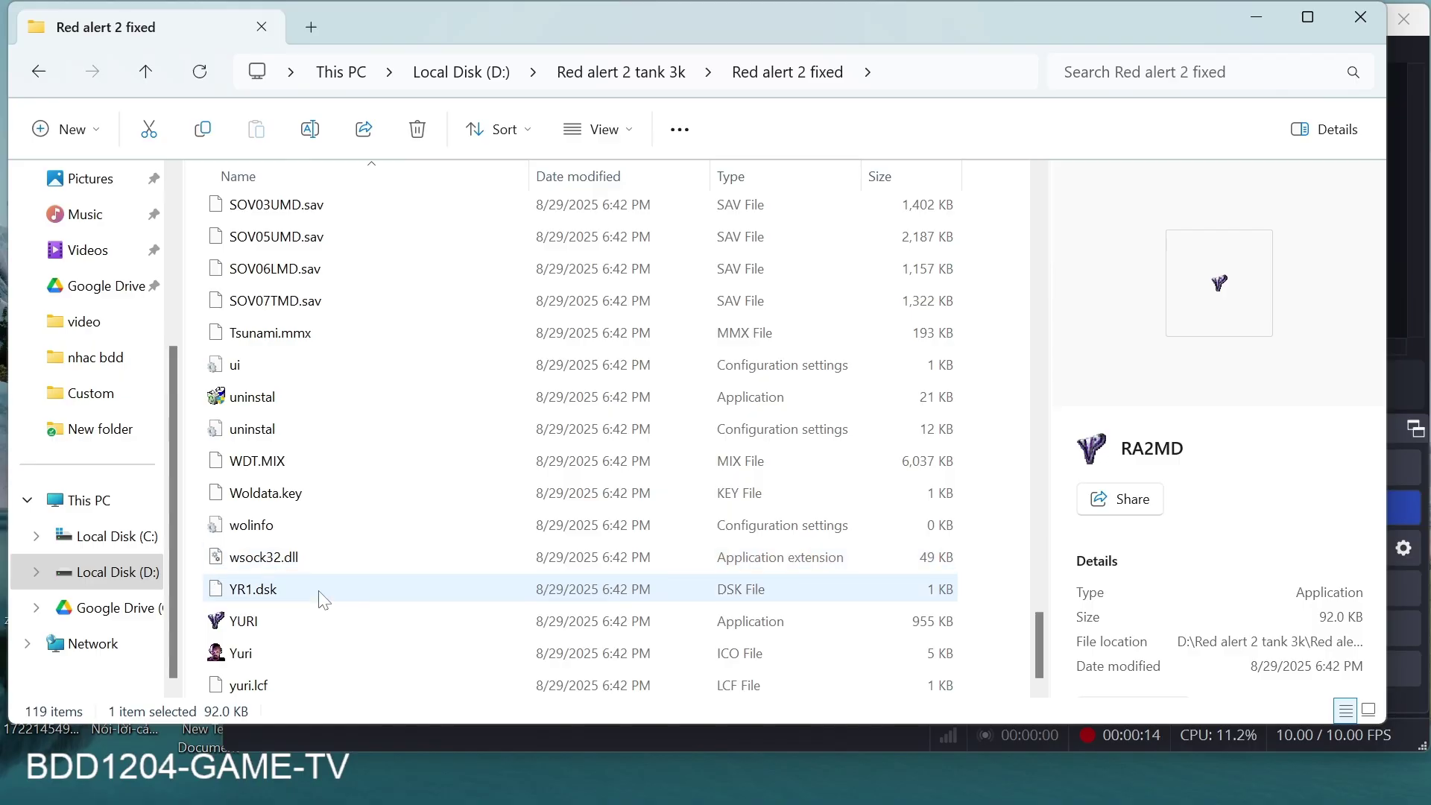
Go back to D:\Red alert 2 tank 3k\Red alert 2 fixed.
scroll(299, 613, up, 3)
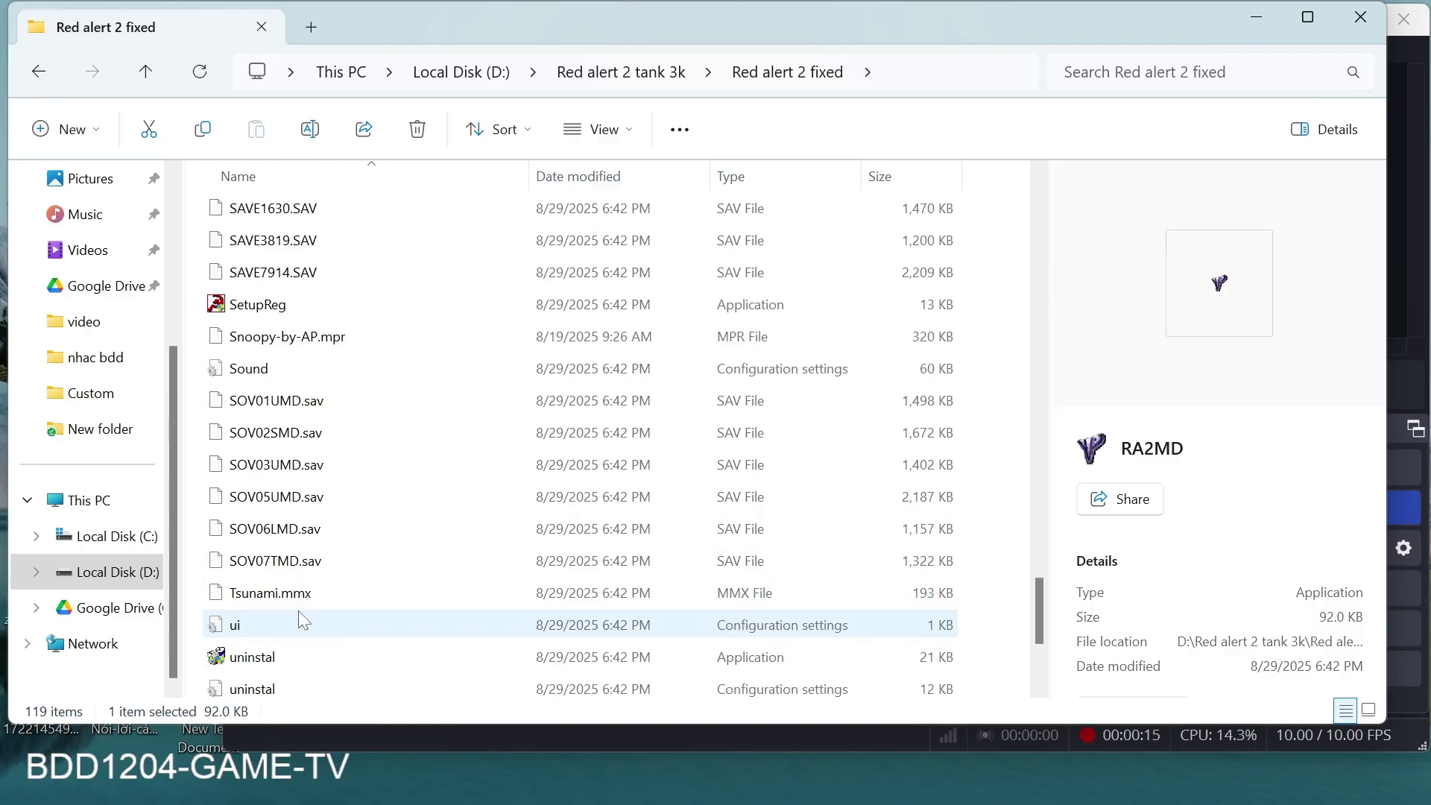
scroll(282, 429, up, 2)
scroll(280, 425, up, 4)
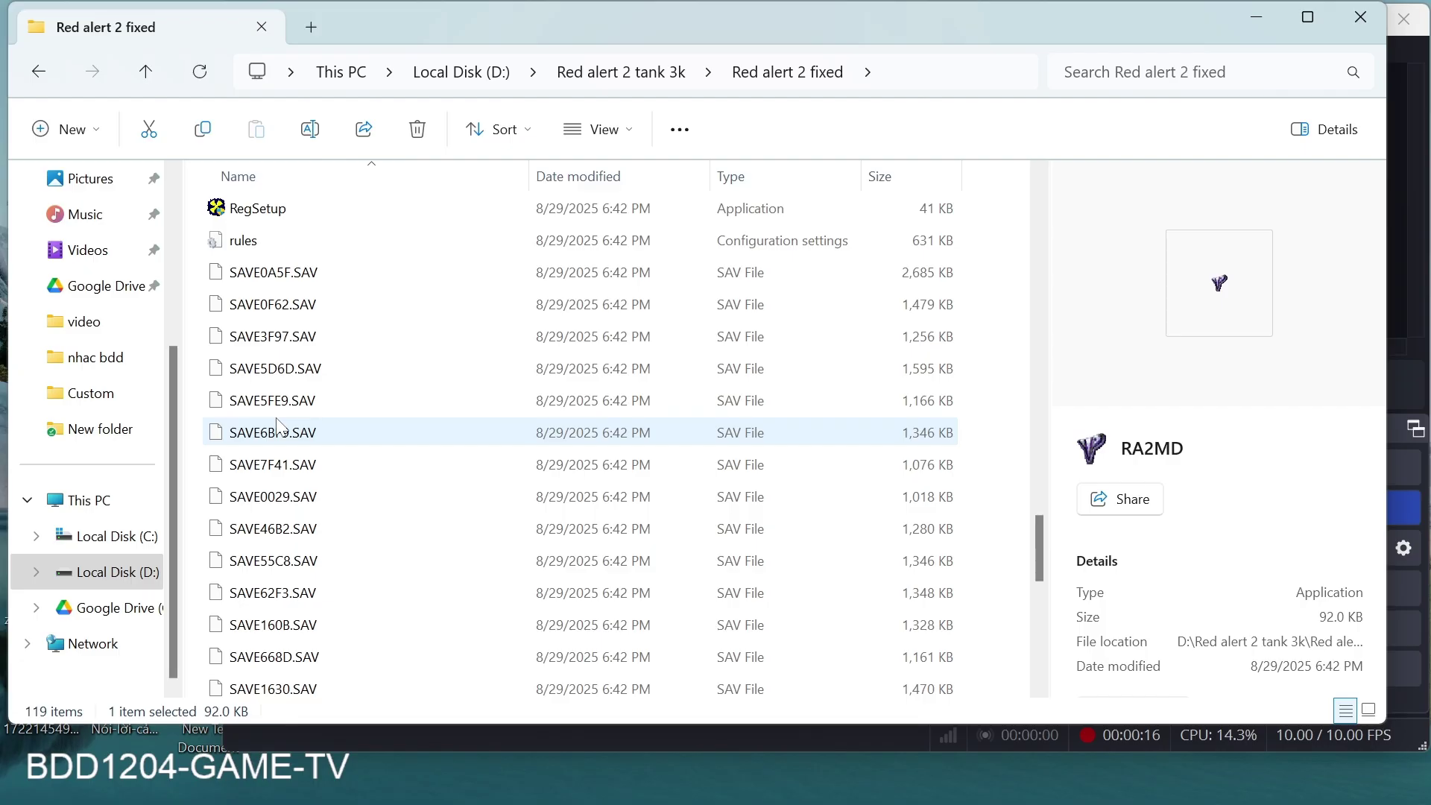
scroll(277, 425, up, 2)
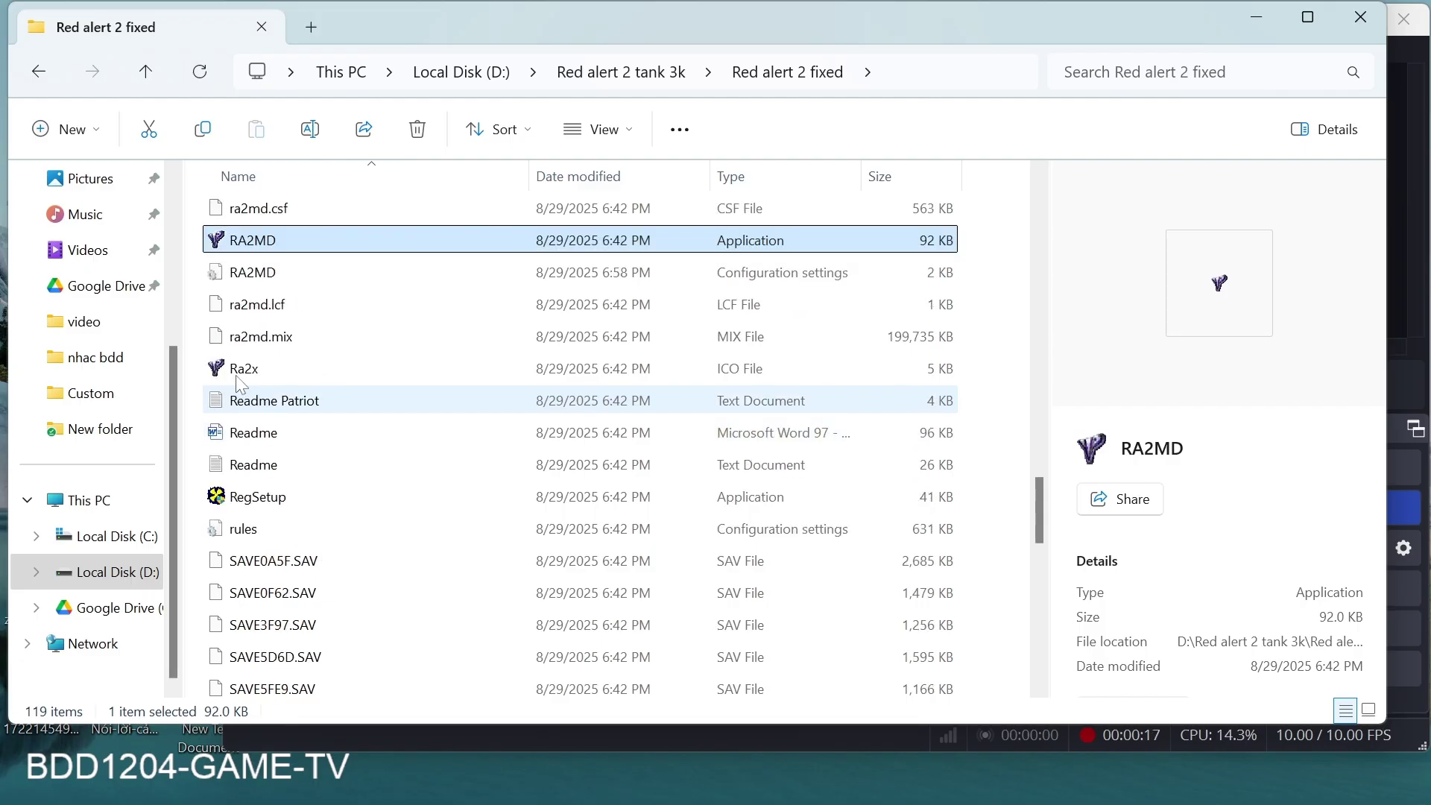
scroll(261, 366, up, 4)
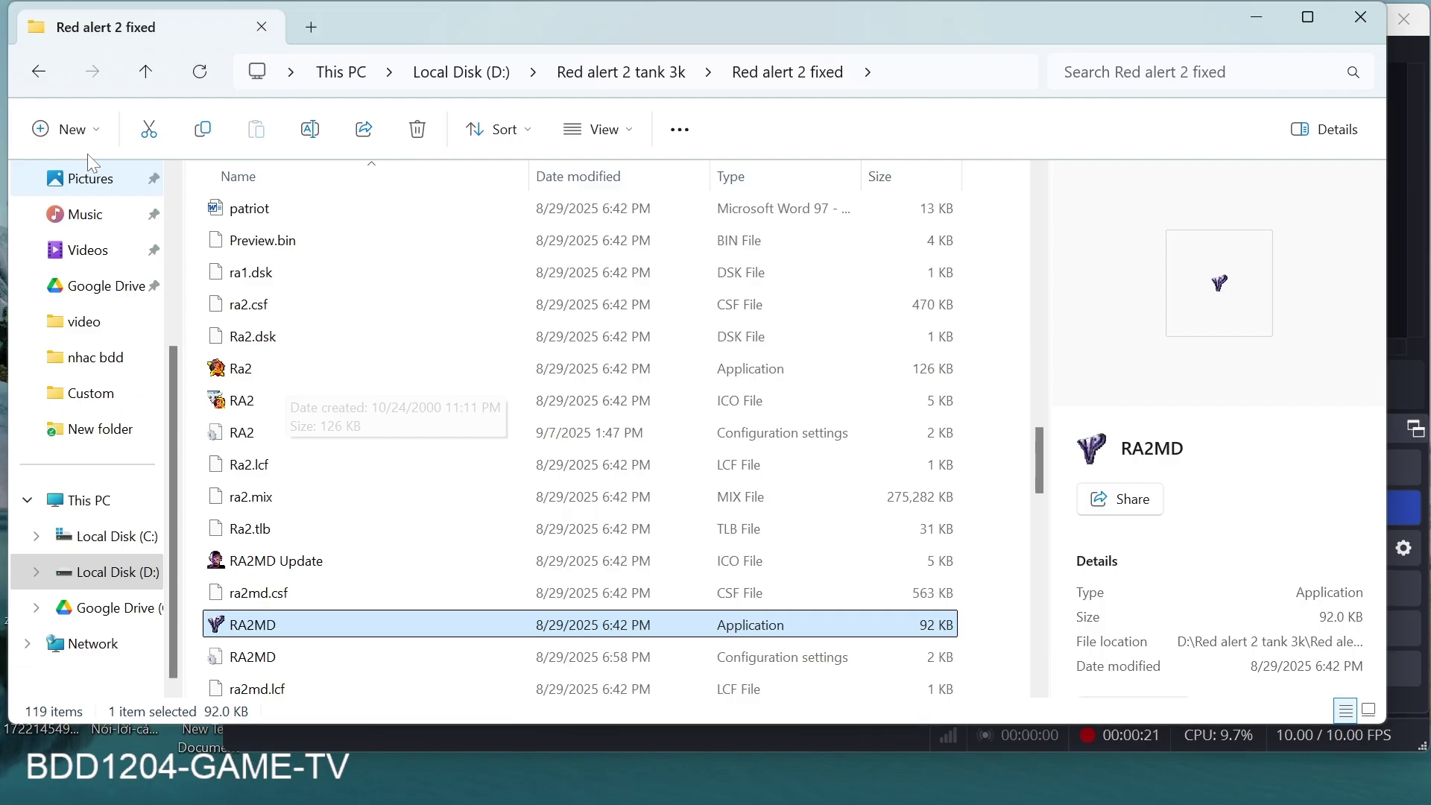
click(37, 82)
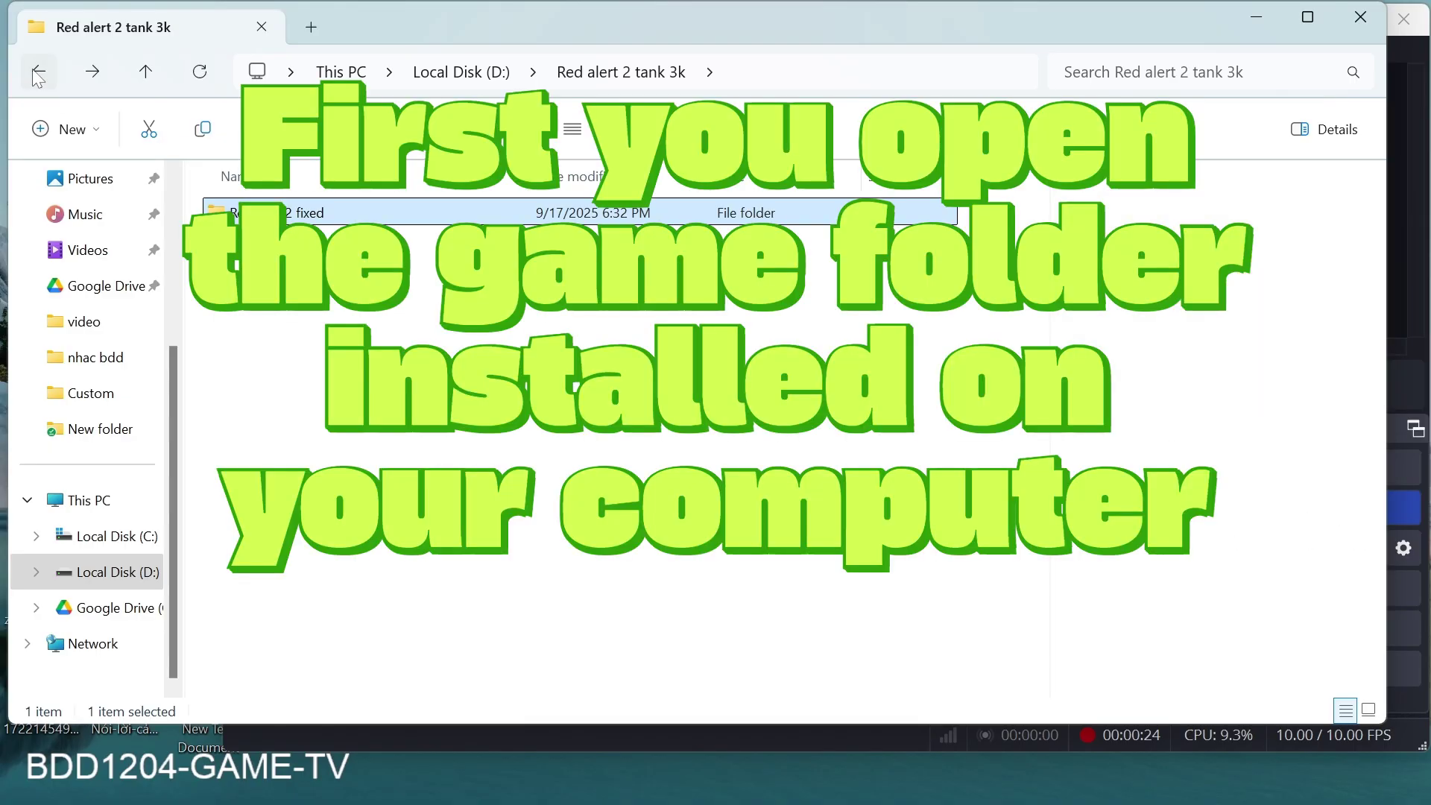
click(35, 70)
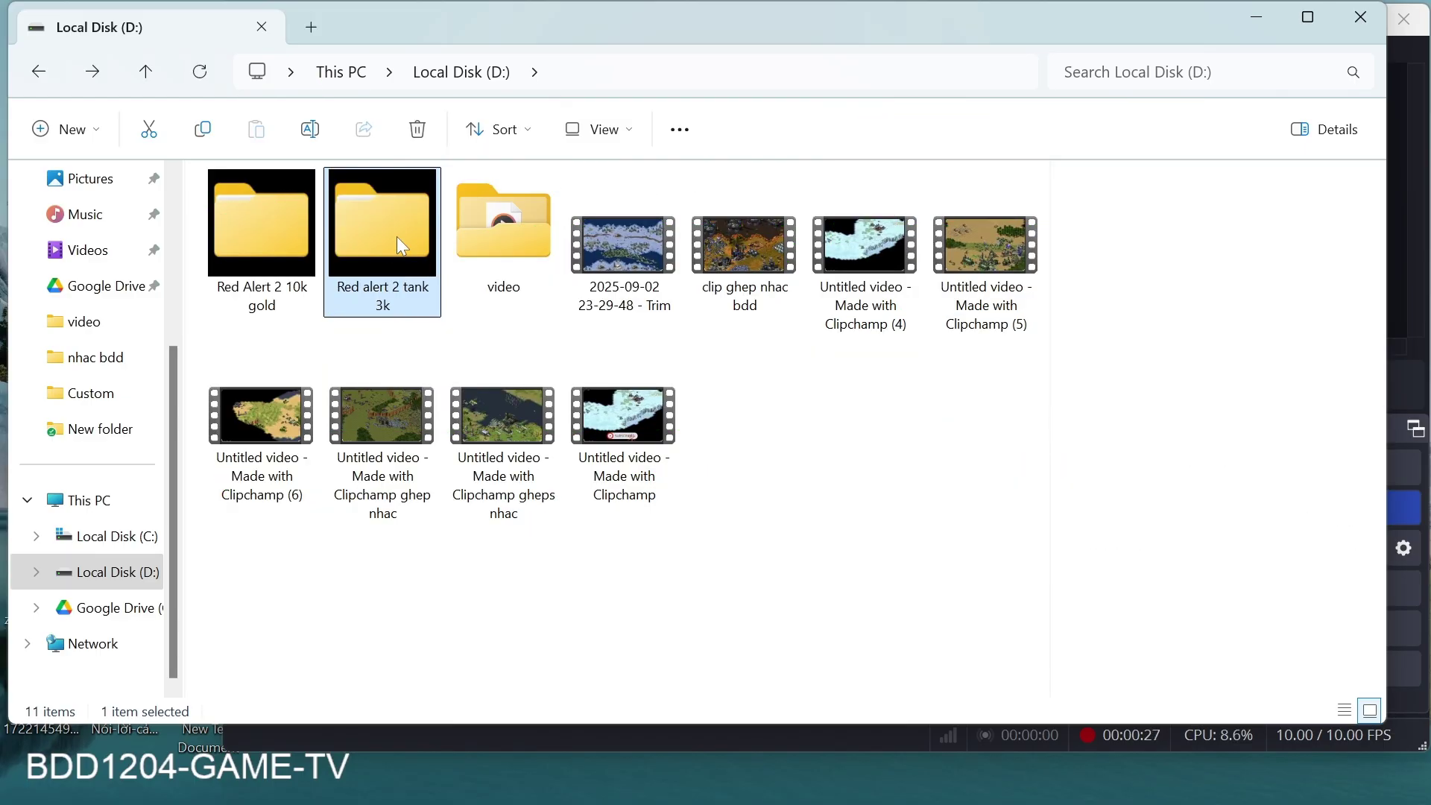
double_click(397, 235)
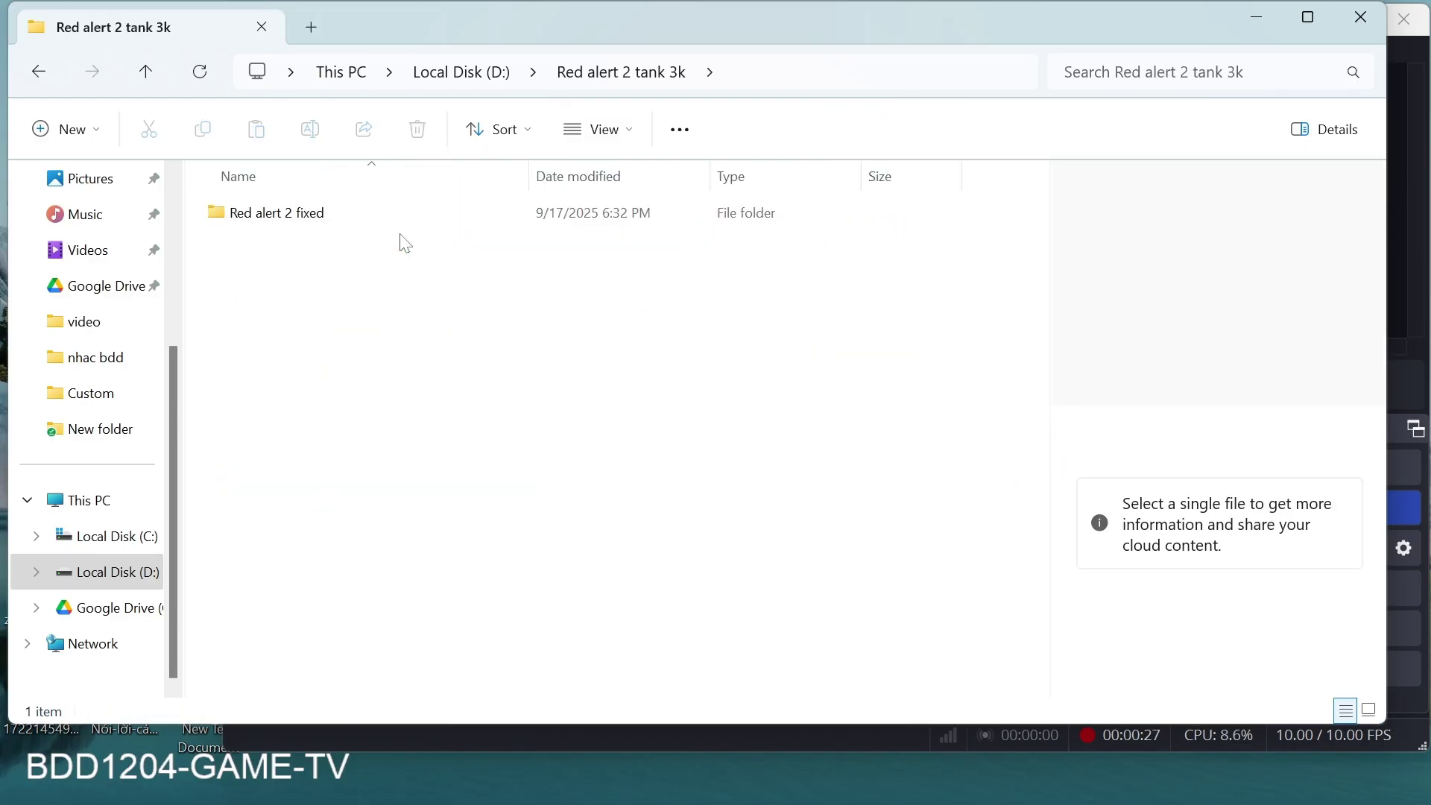
double_click(318, 227)
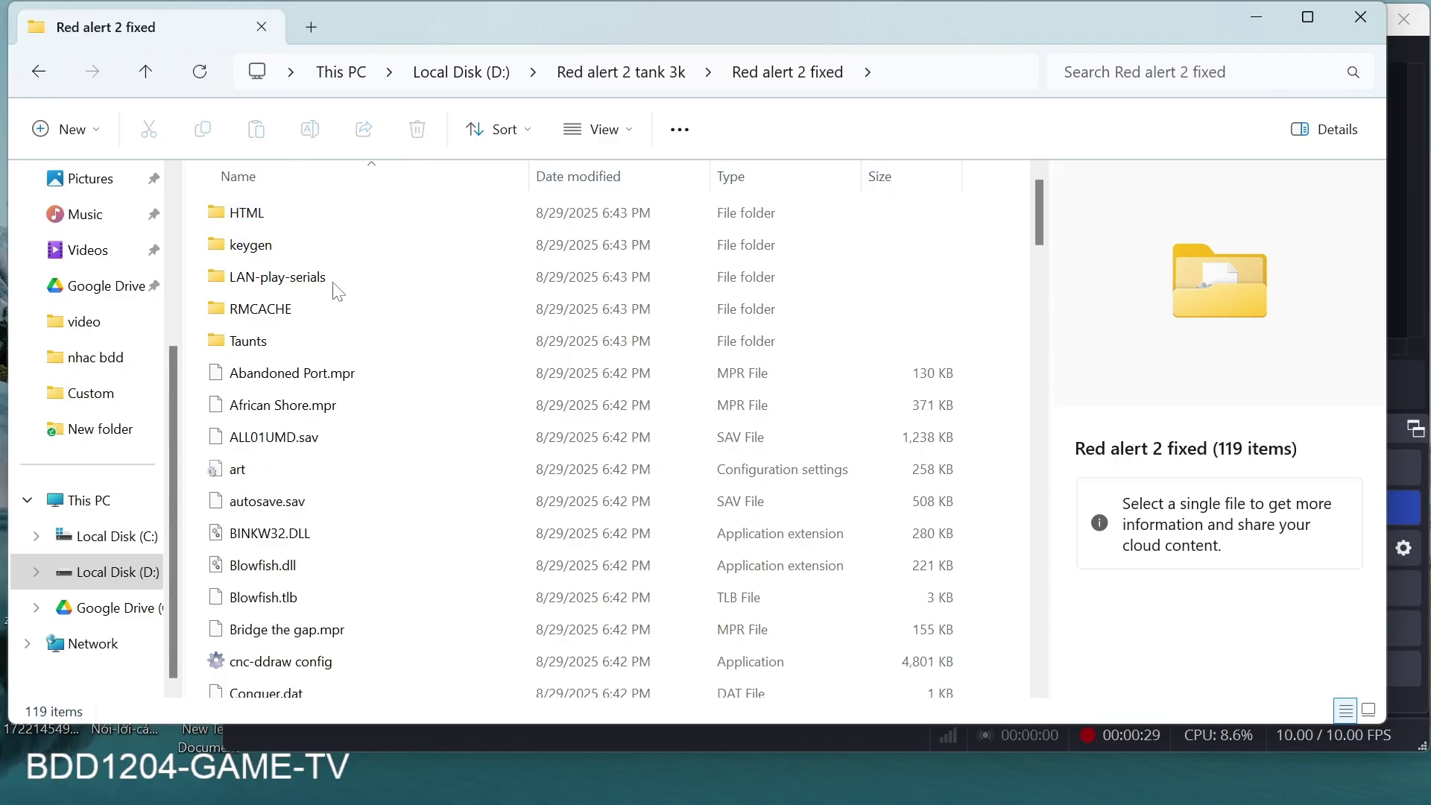
Launch RA2MD.exe and bring up the taskbar options for its Yuri's Revenge window.
scroll(339, 390, down, 6)
scroll(339, 390, down, 2)
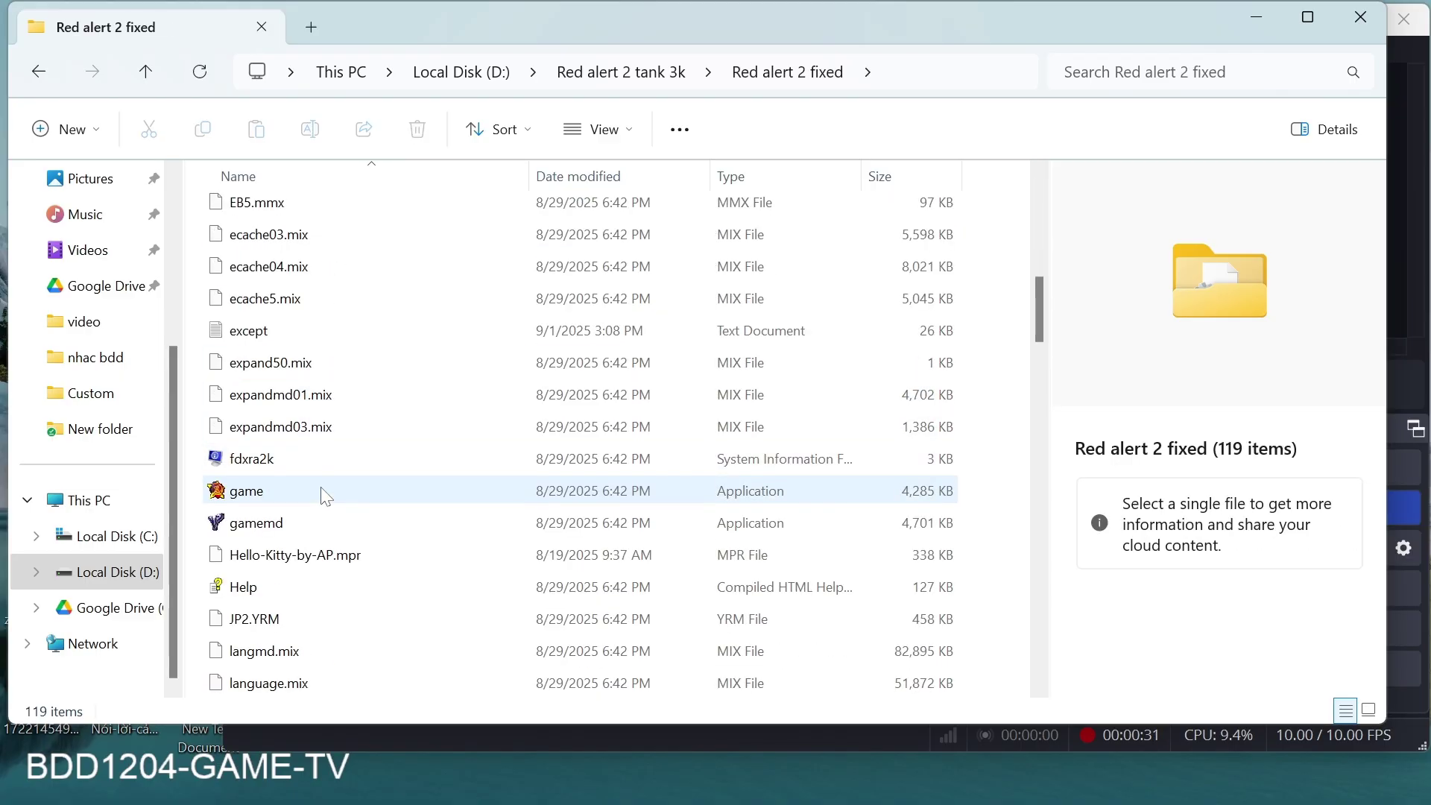
scroll(323, 491, down, 2)
scroll(335, 492, down, 1)
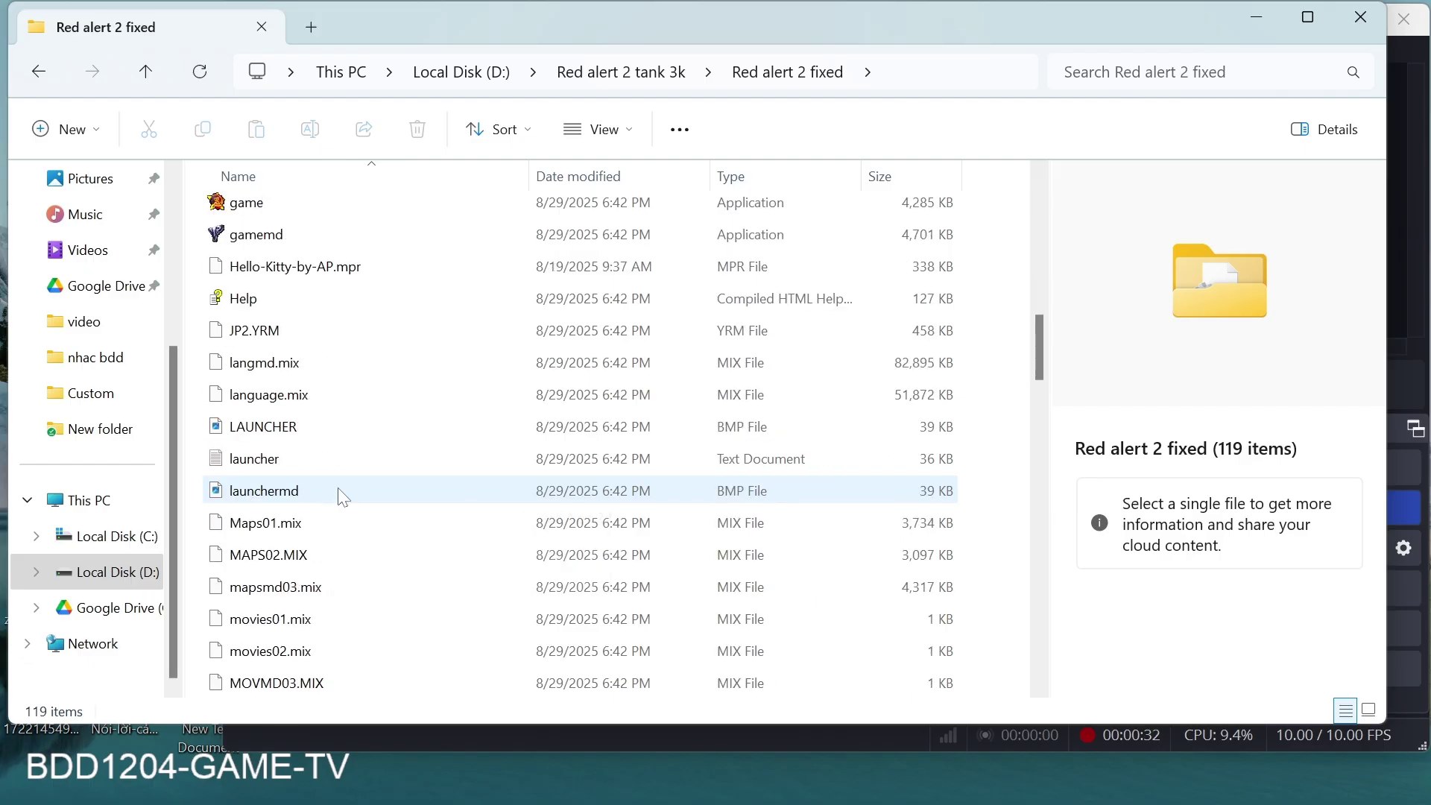
scroll(338, 489, down, 2)
scroll(337, 492, down, 3)
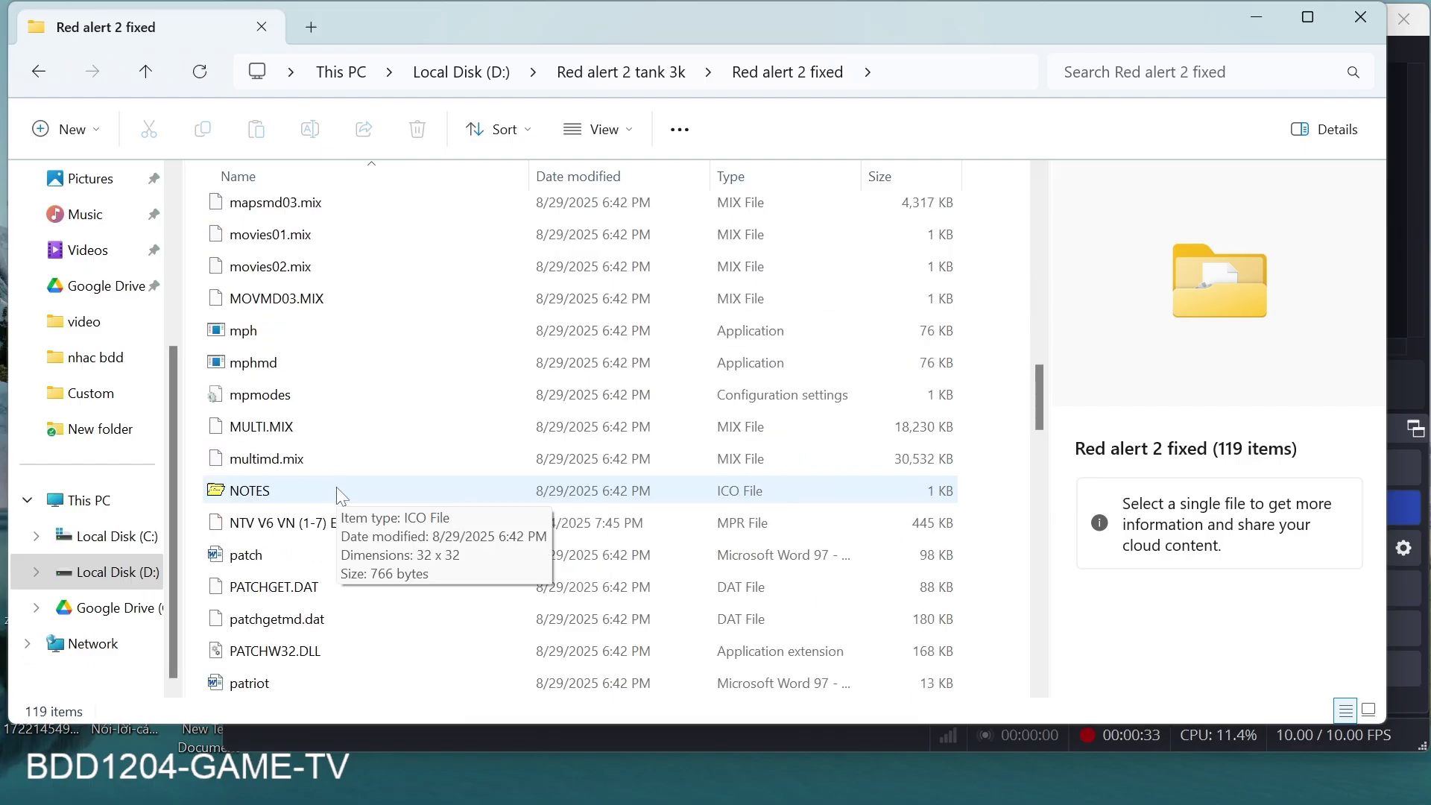
scroll(337, 491, down, 2)
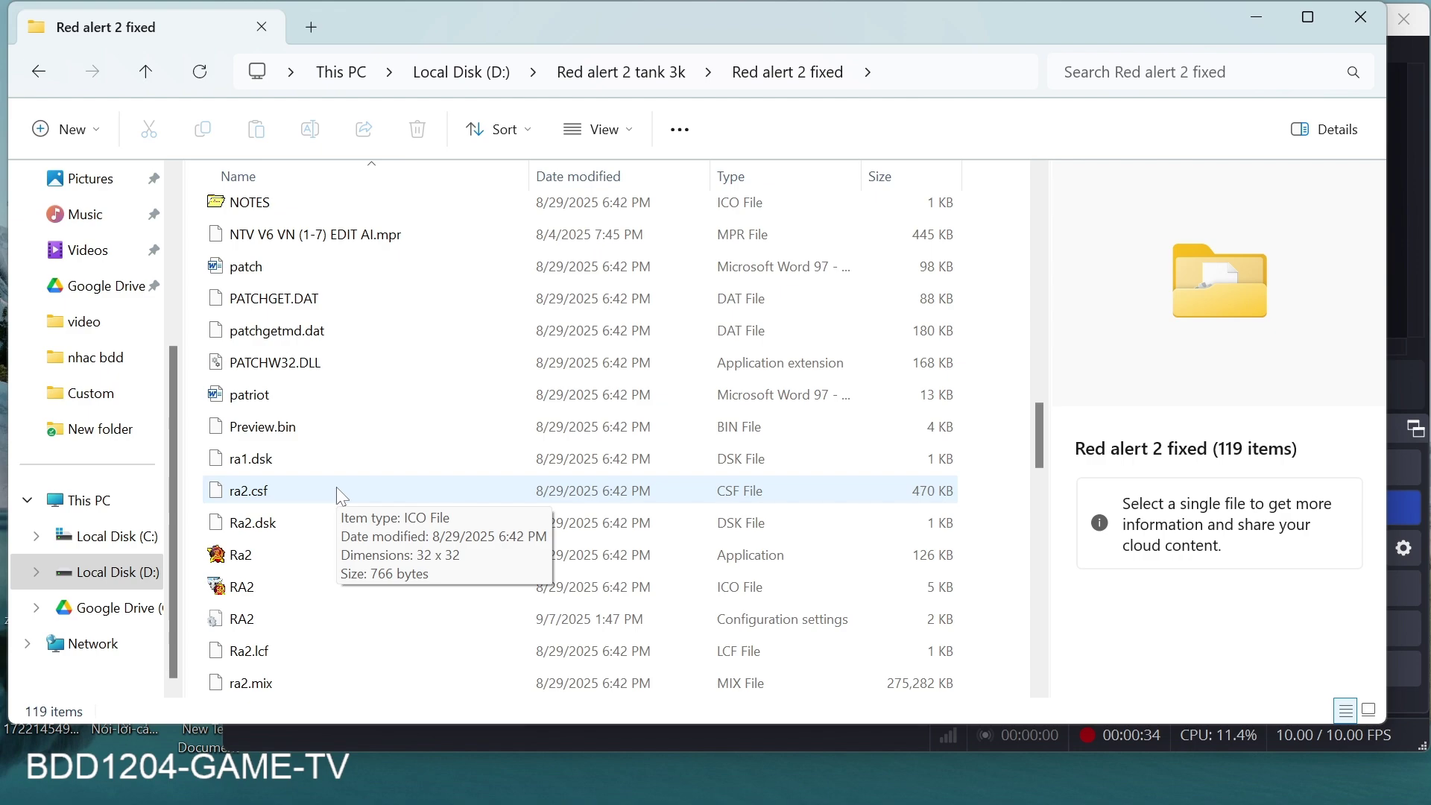
scroll(321, 477, down, 1)
click(288, 458)
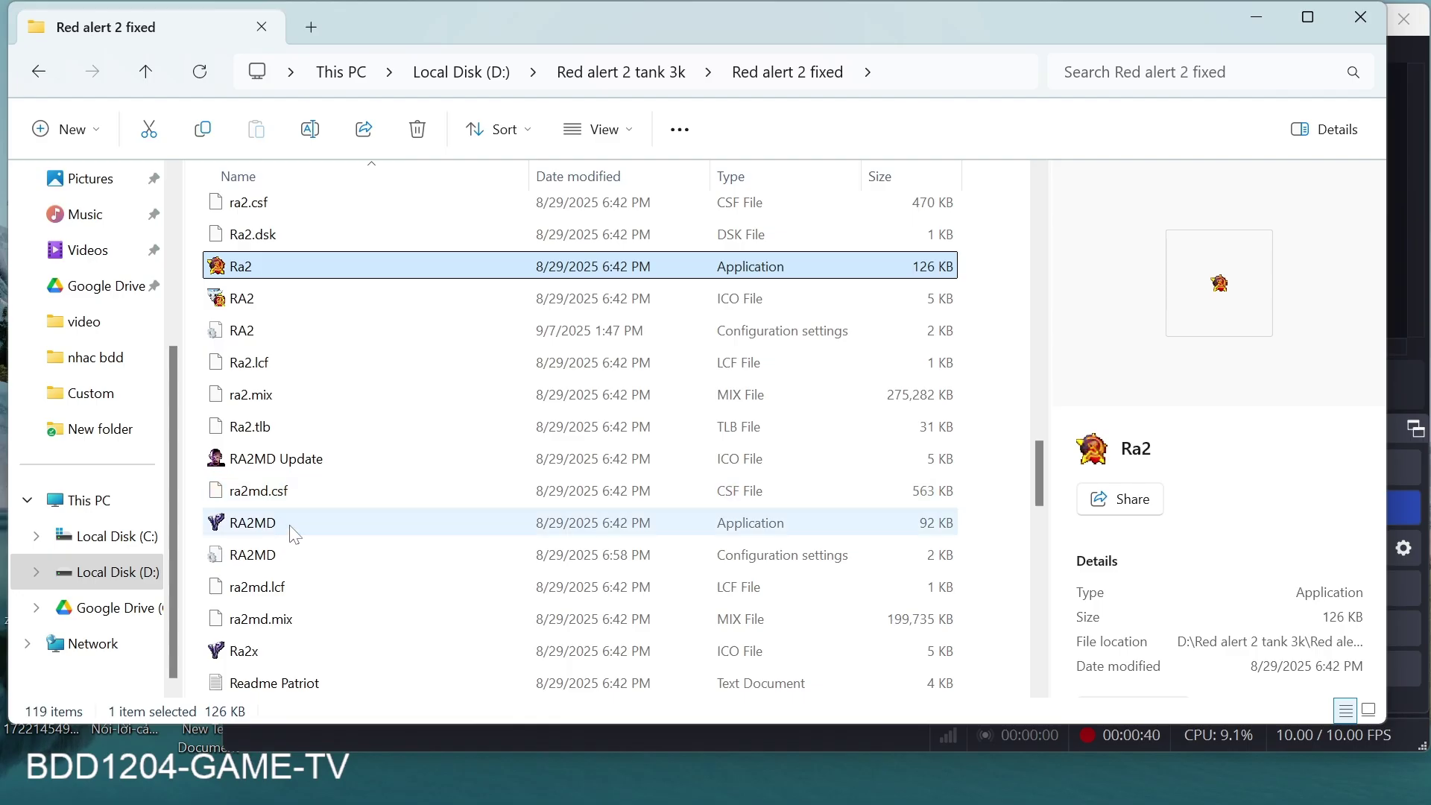
double_click(295, 533)
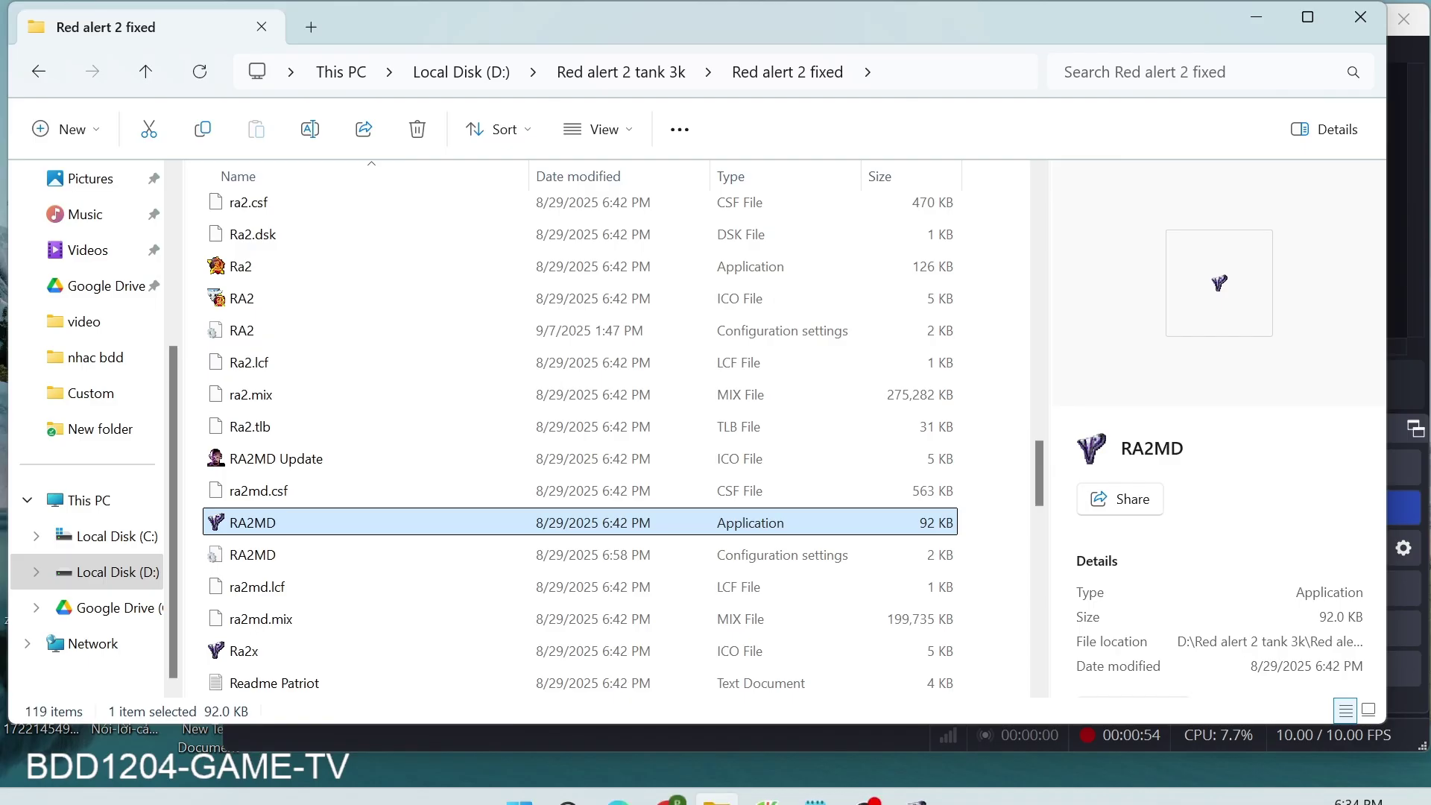
mouse_move(919, 792)
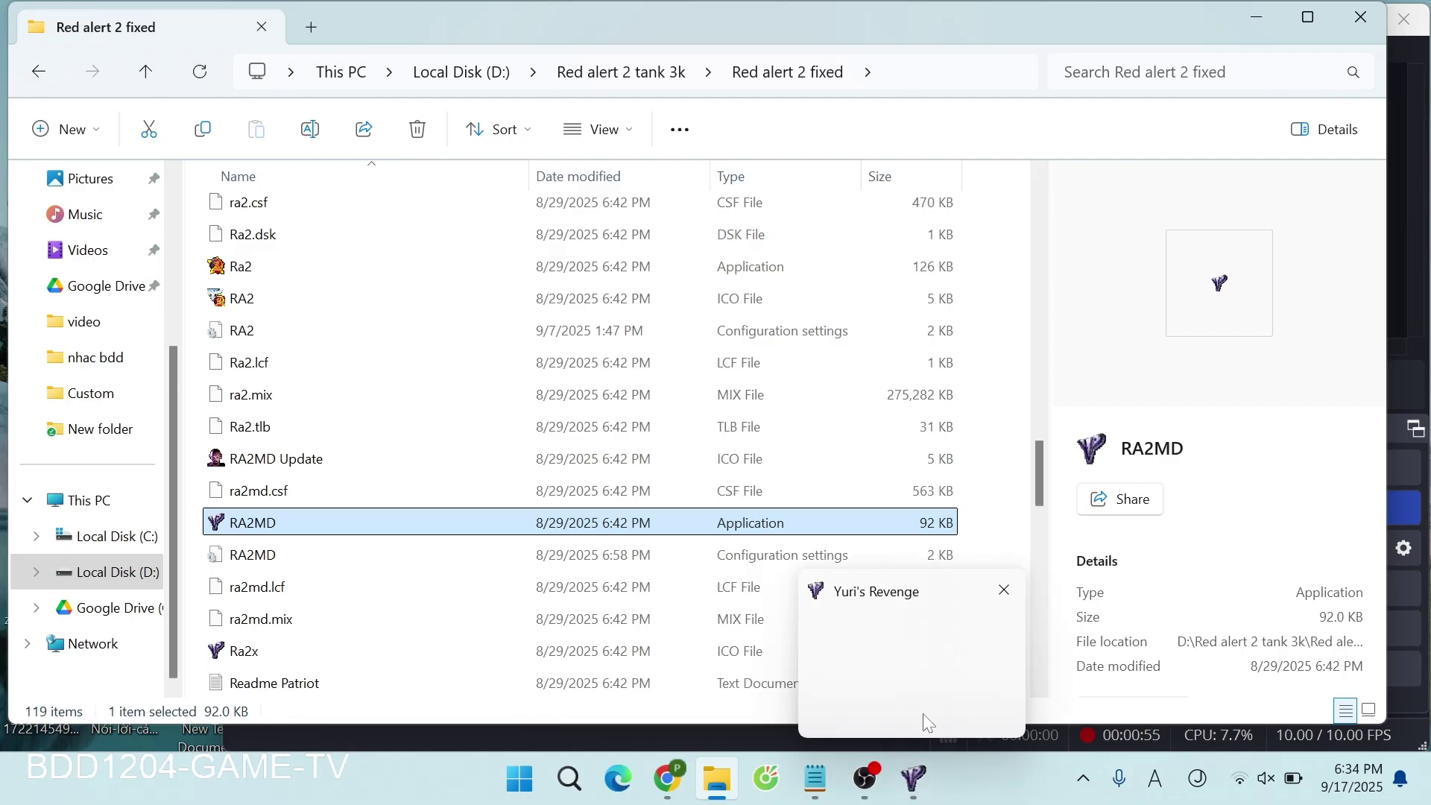
right_click(911, 781)
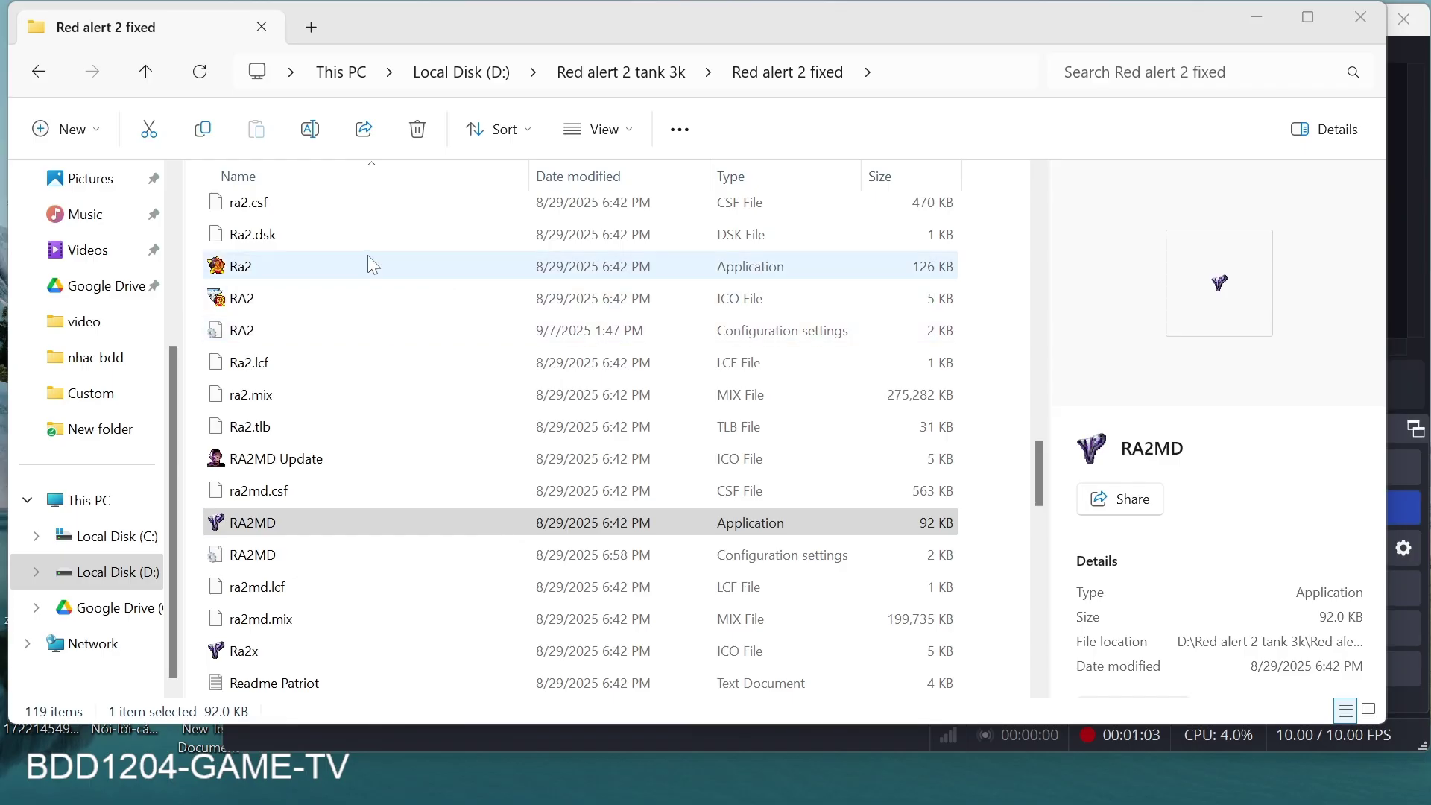
Open the Properties dialog for the Ra2 application through Show more options.
click(382, 274)
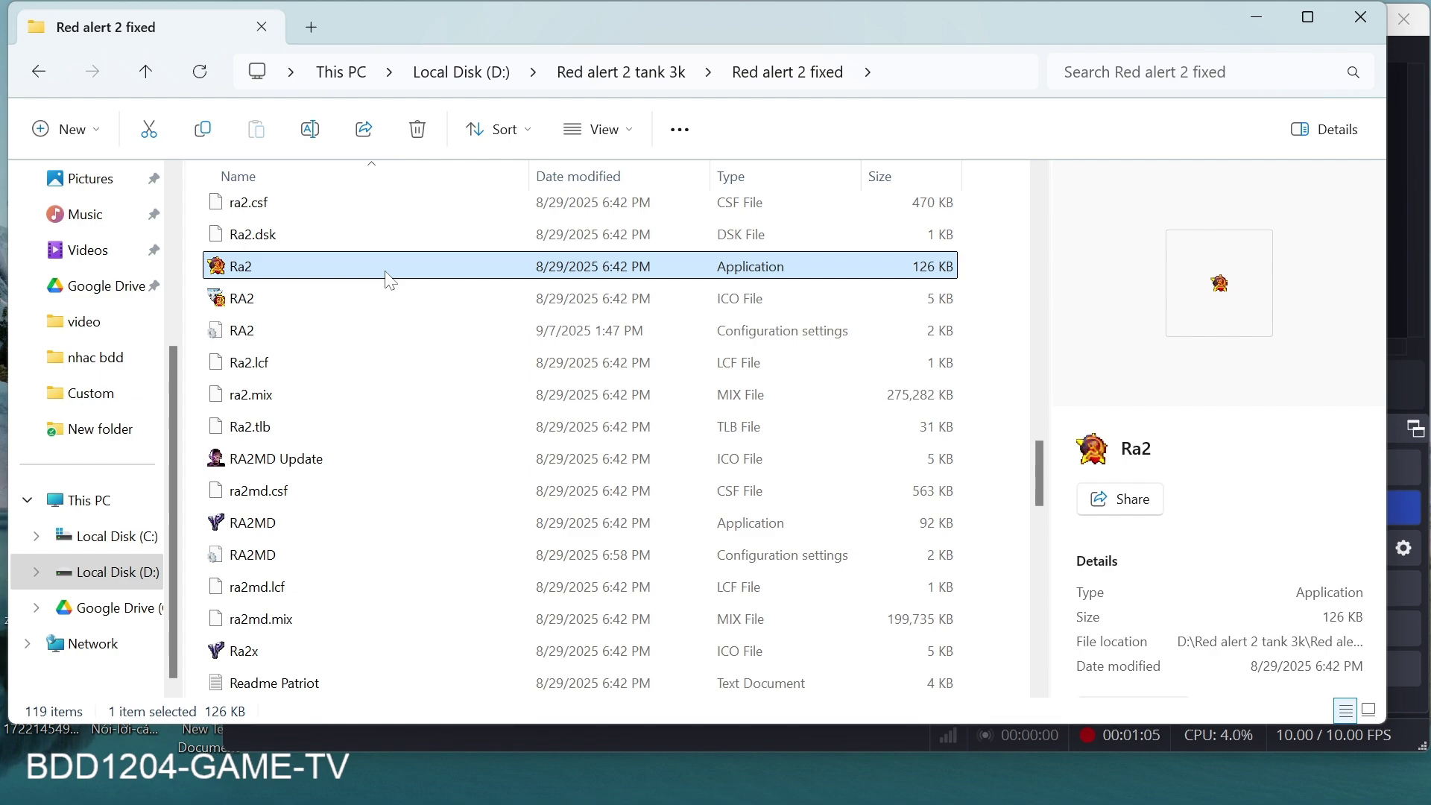
right_click(388, 276)
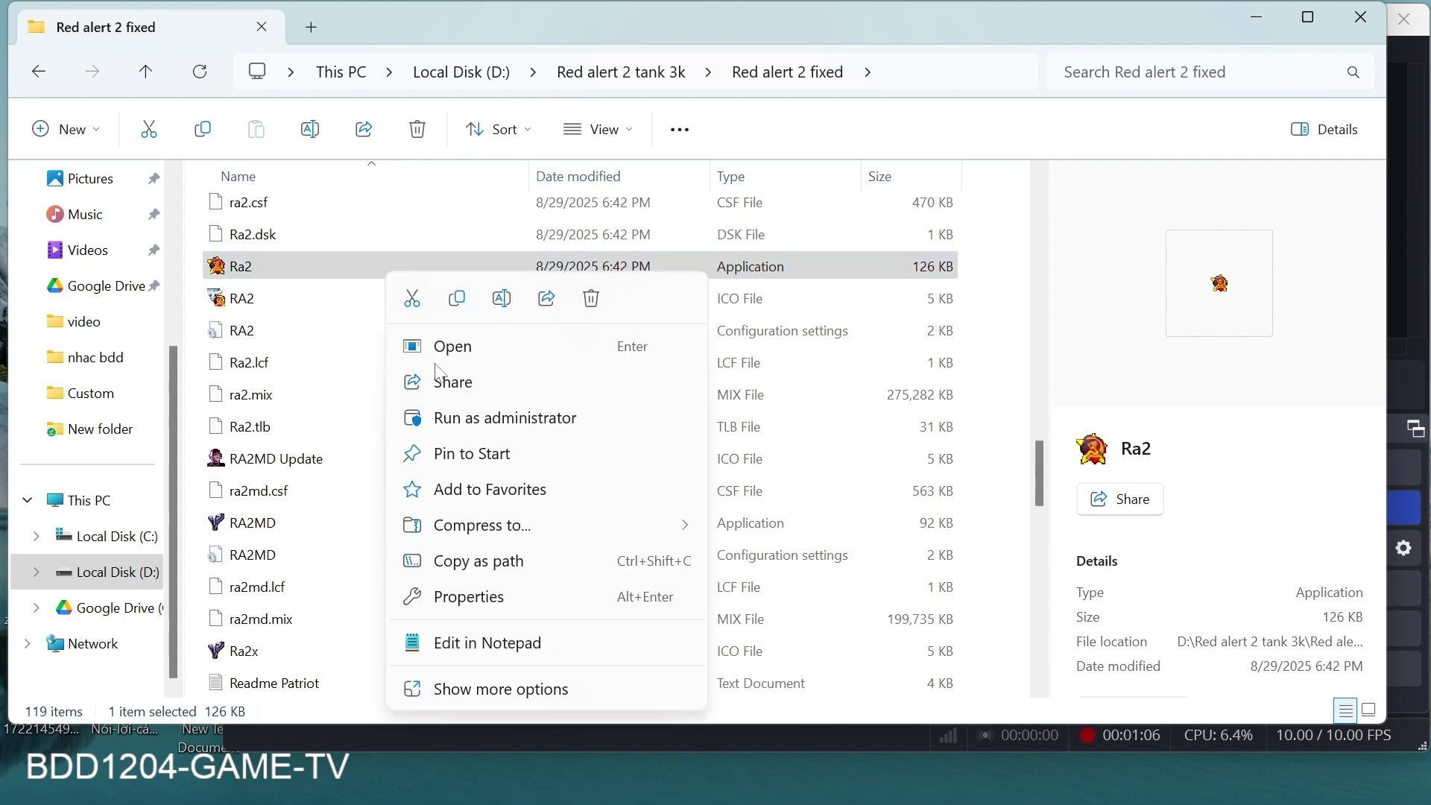
click(518, 691)
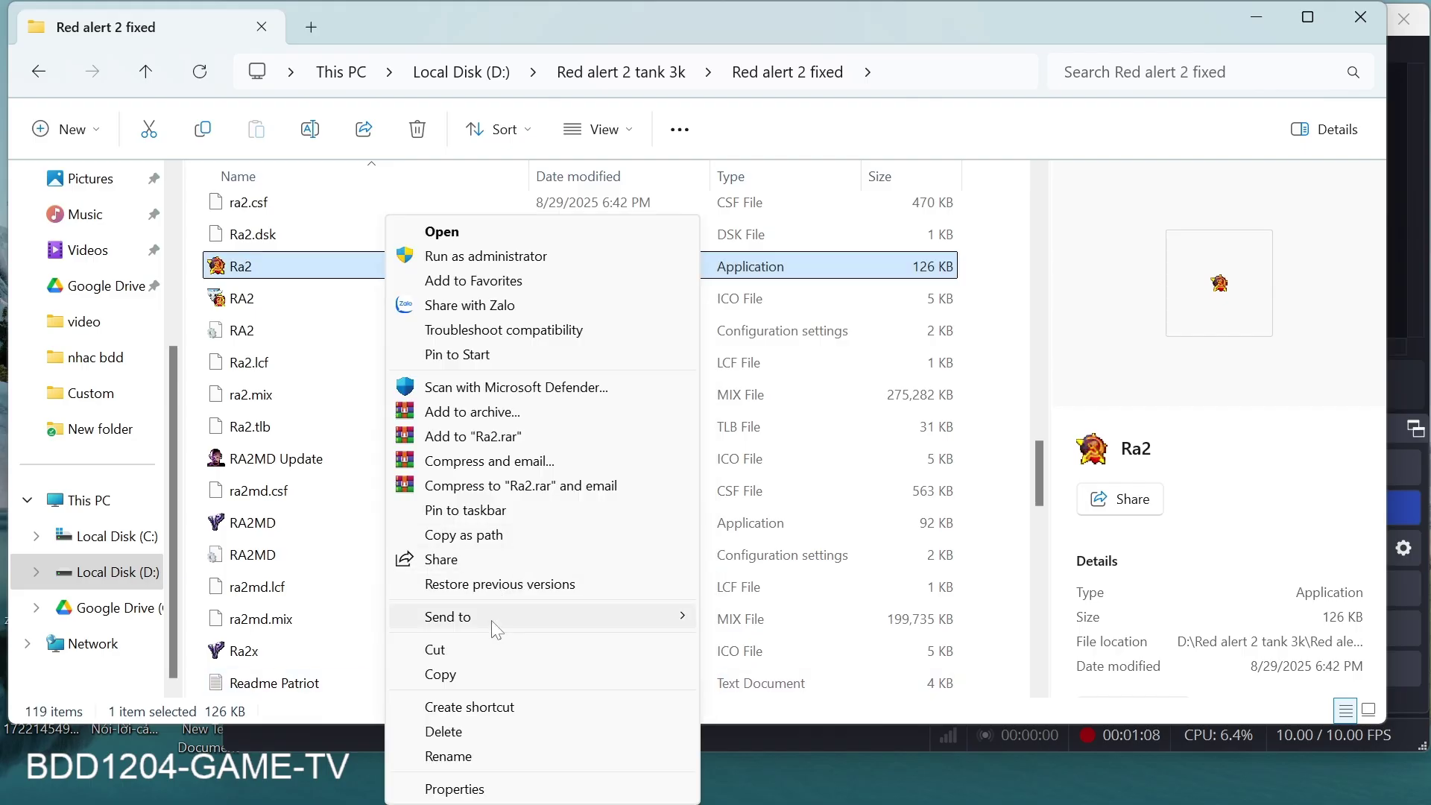
click(482, 795)
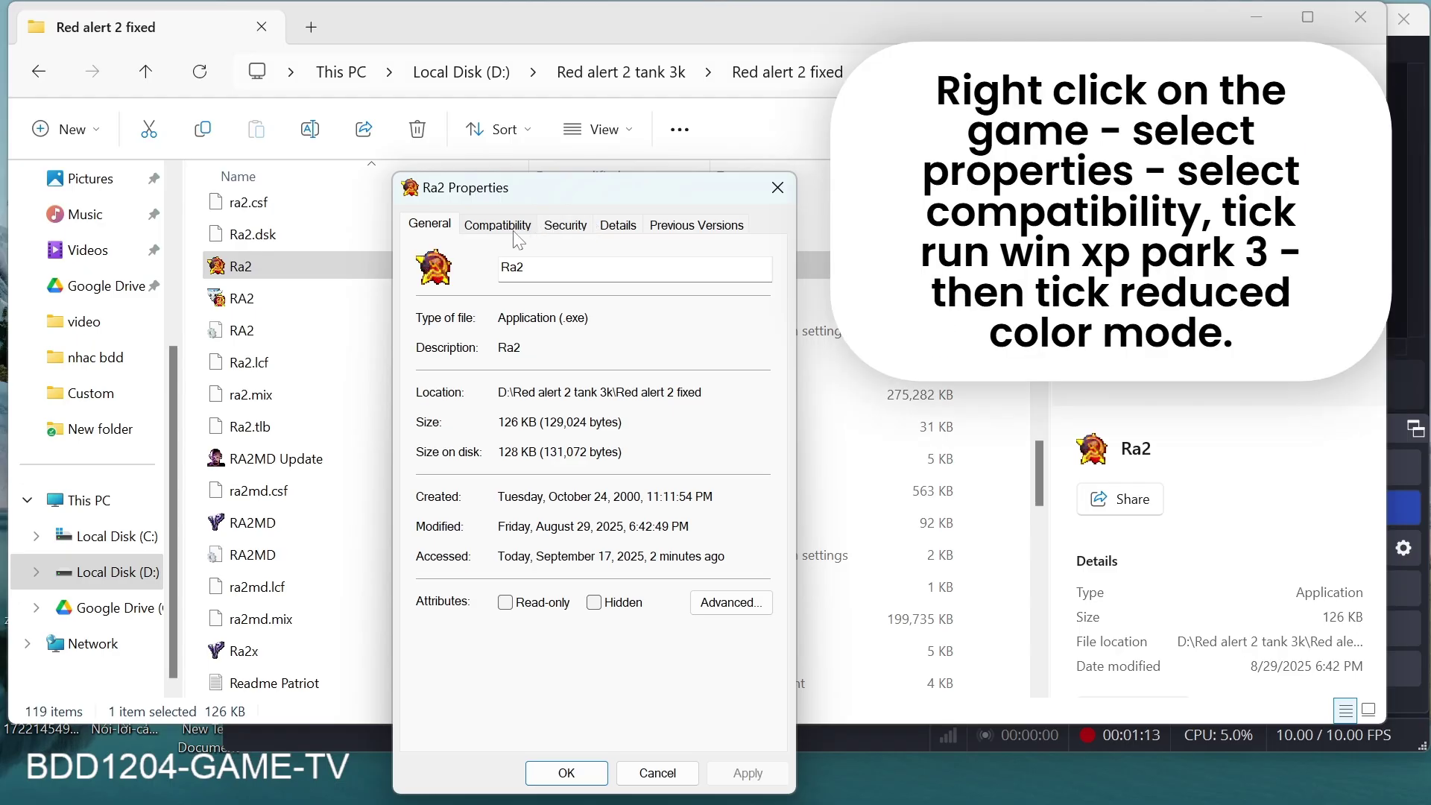
Give Ra2 Windows XP (Service Pack 3) compatibility mode and reduced color mode, then apply and close.
click(515, 233)
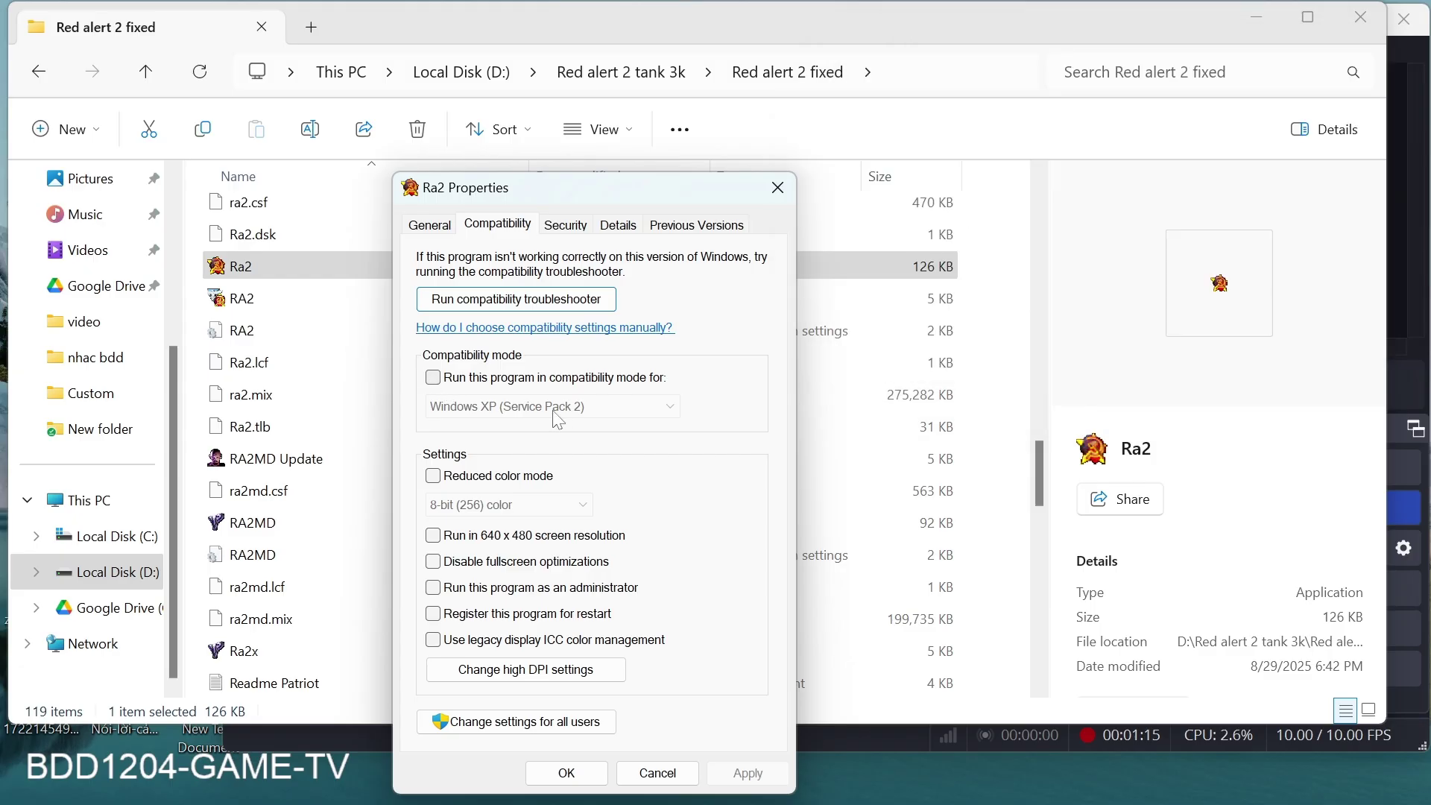
click(434, 378)
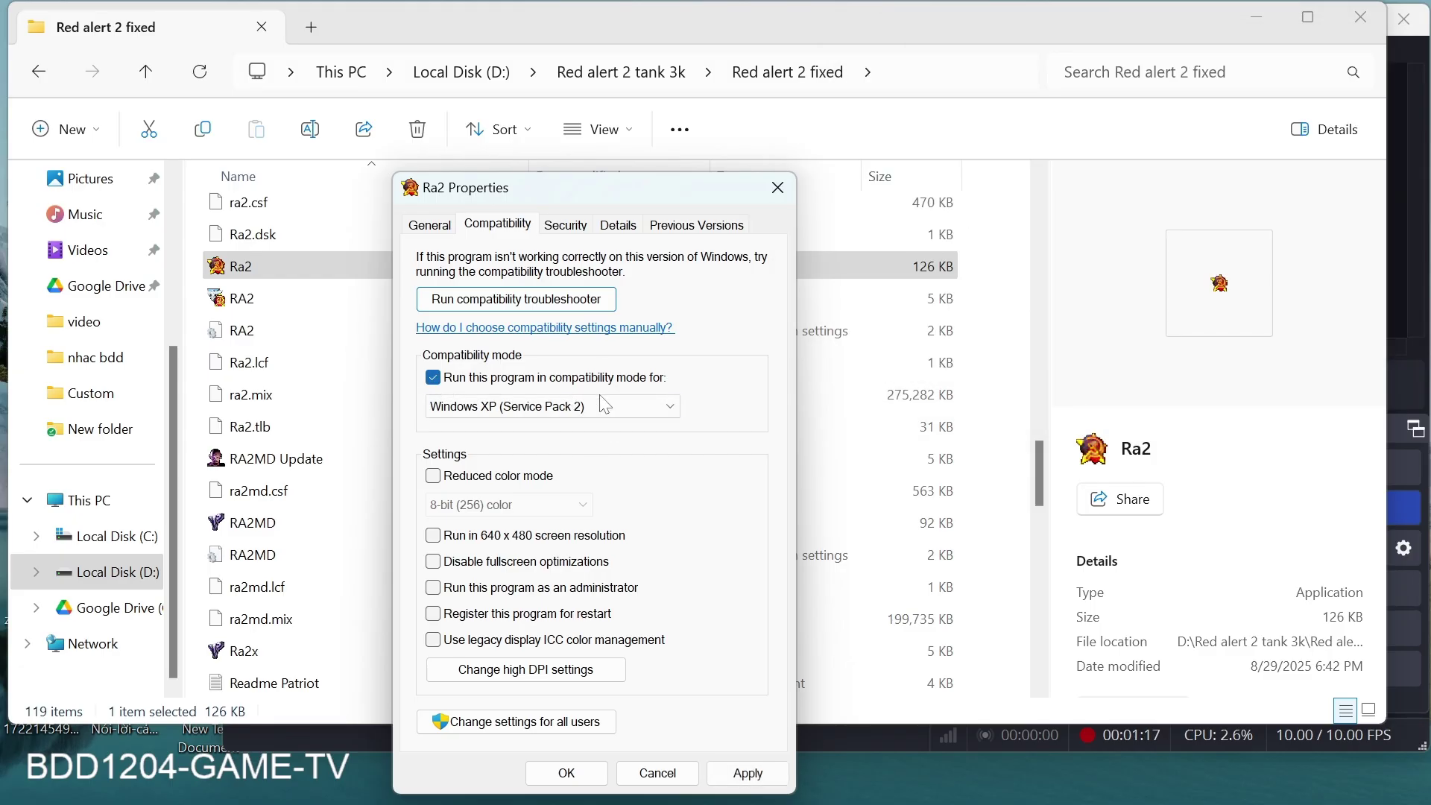
click(654, 407)
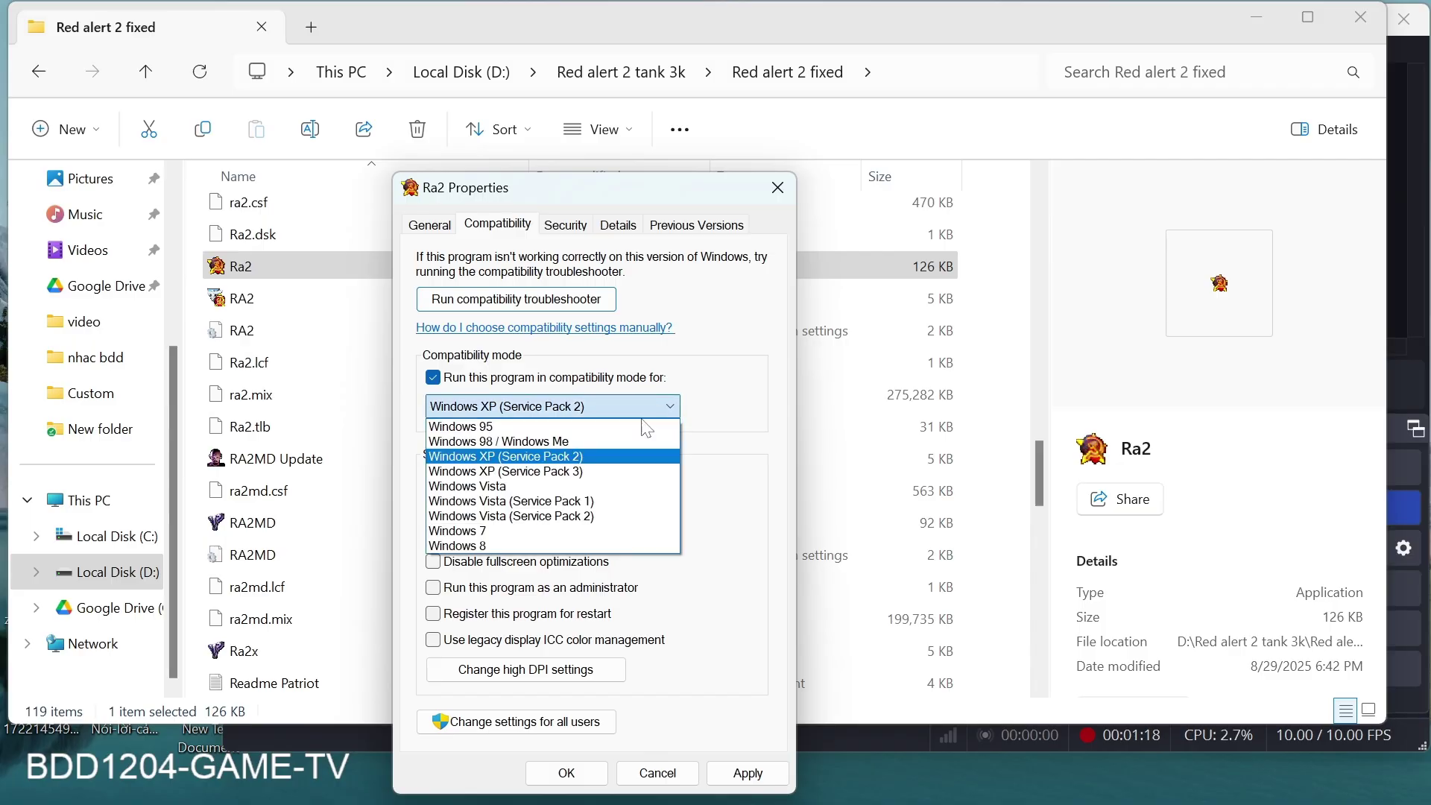
click(607, 471)
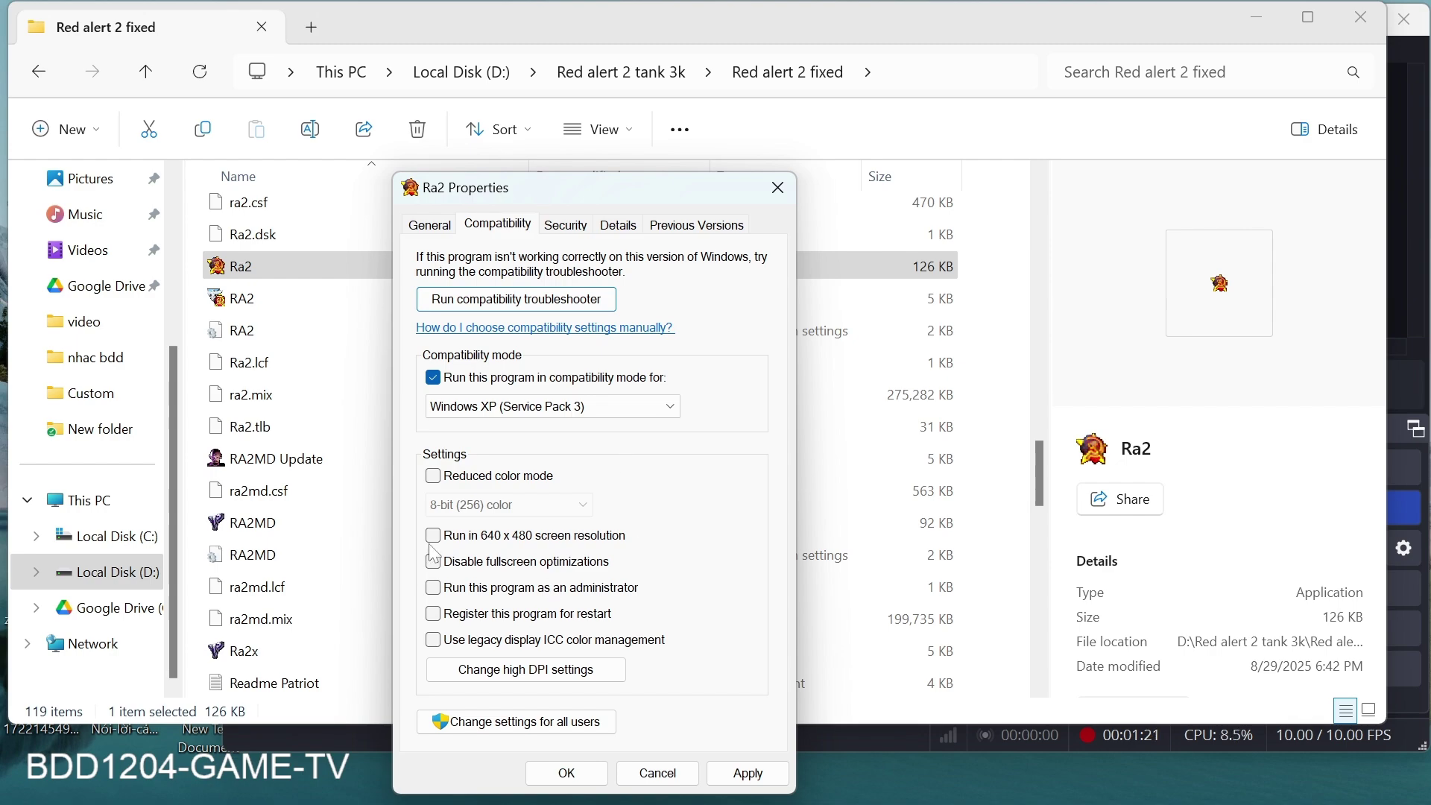
click(434, 478)
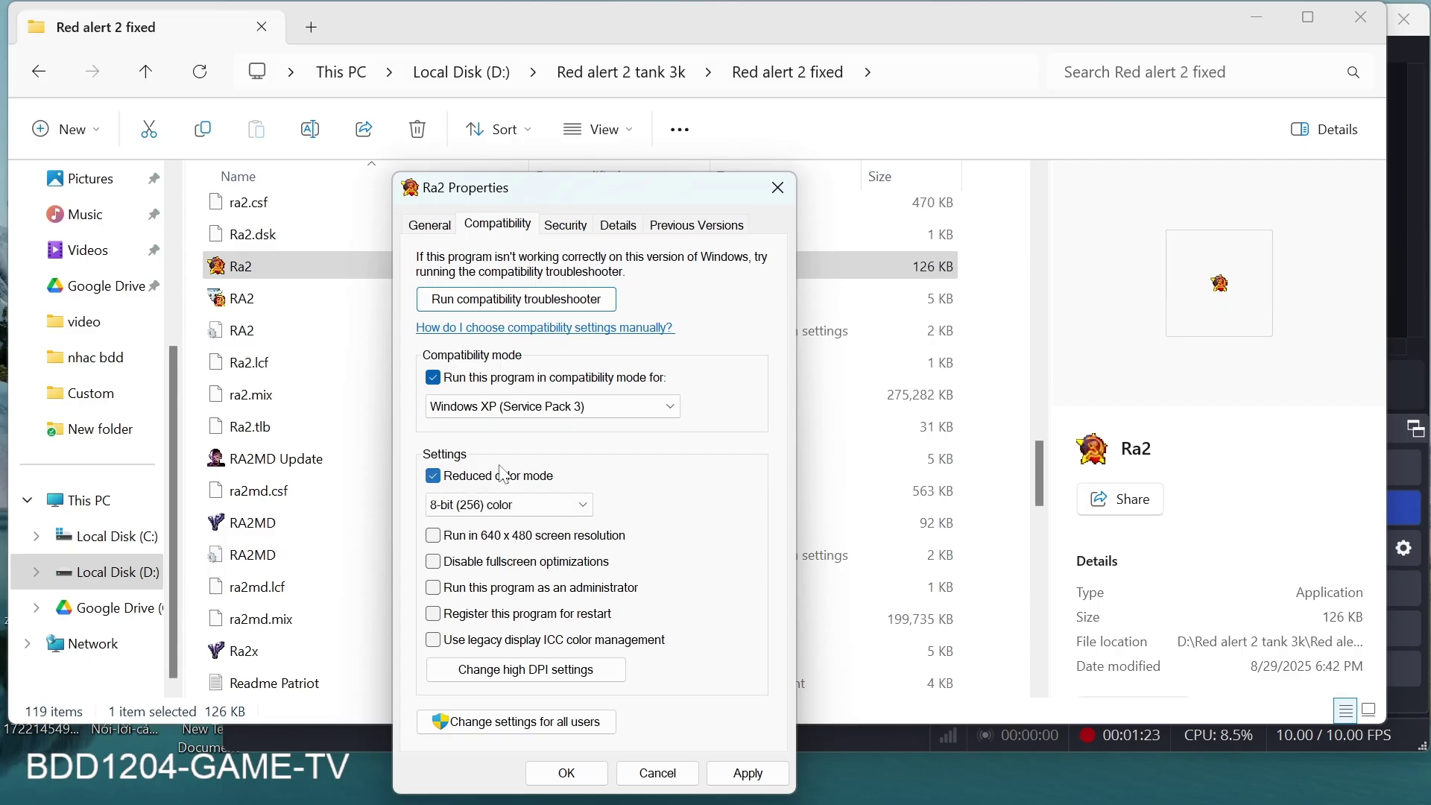
click(758, 780)
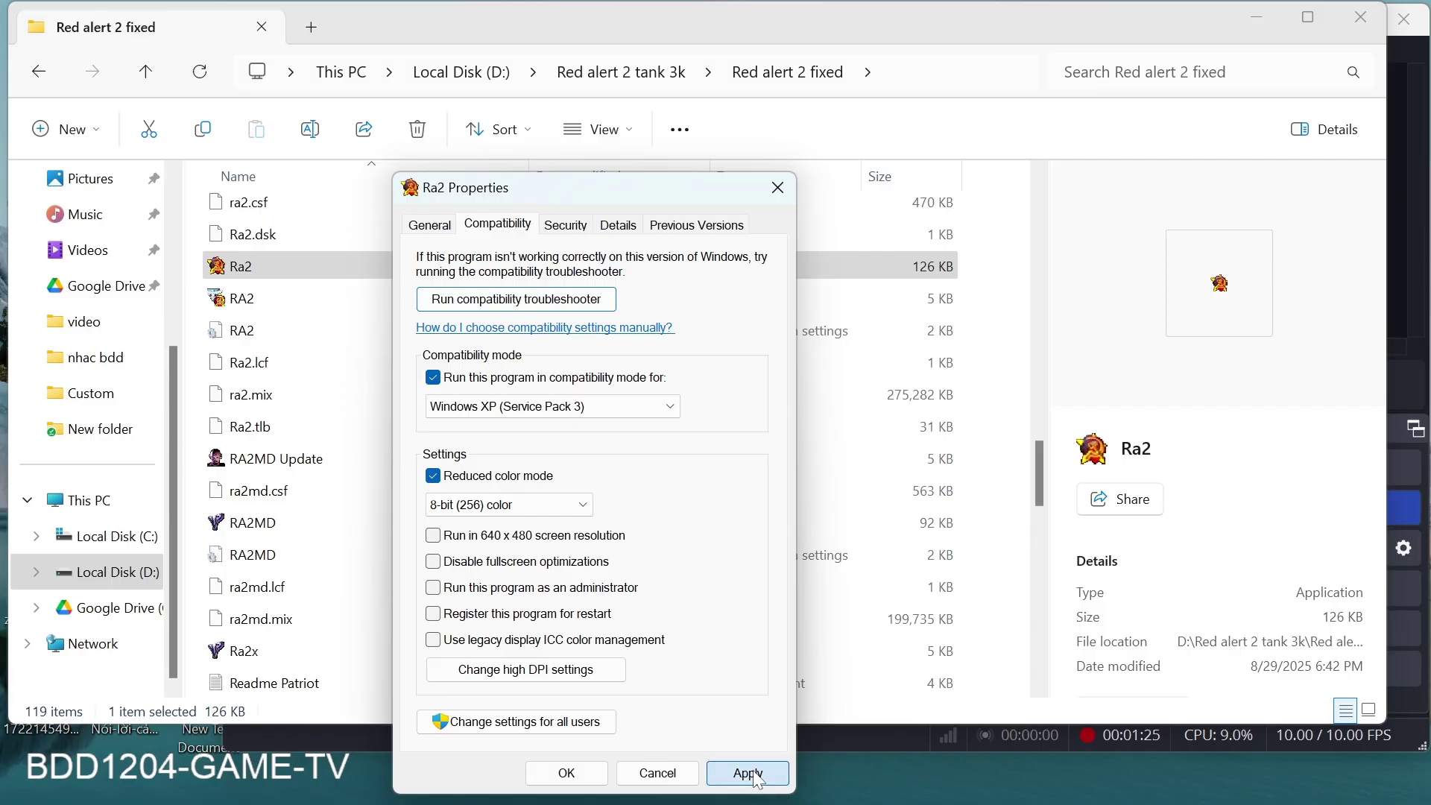
click(581, 781)
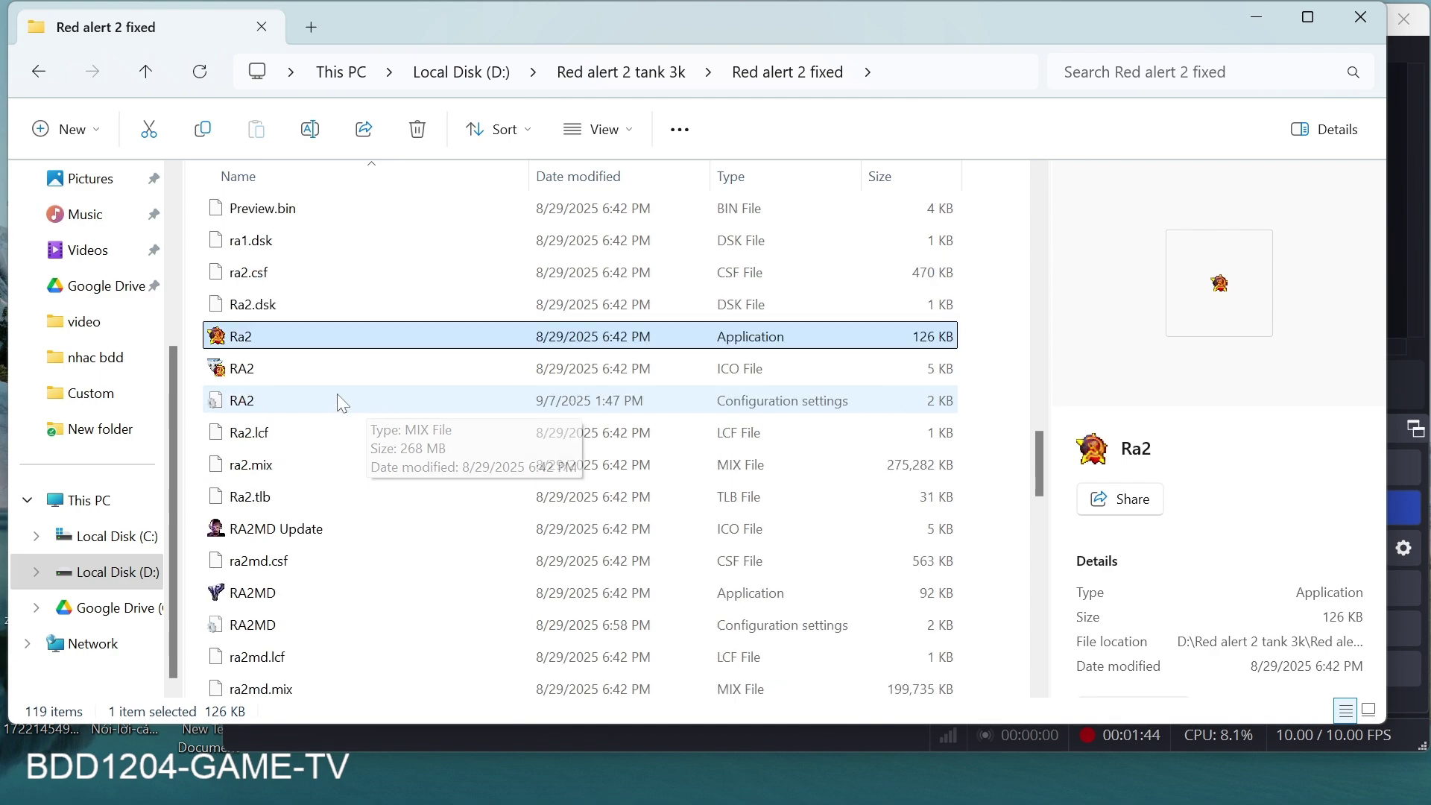
Open RA2.ini, verify the [Video] section has VideoBackBuffer=no, and close Notepad unchanged.
double_click(314, 408)
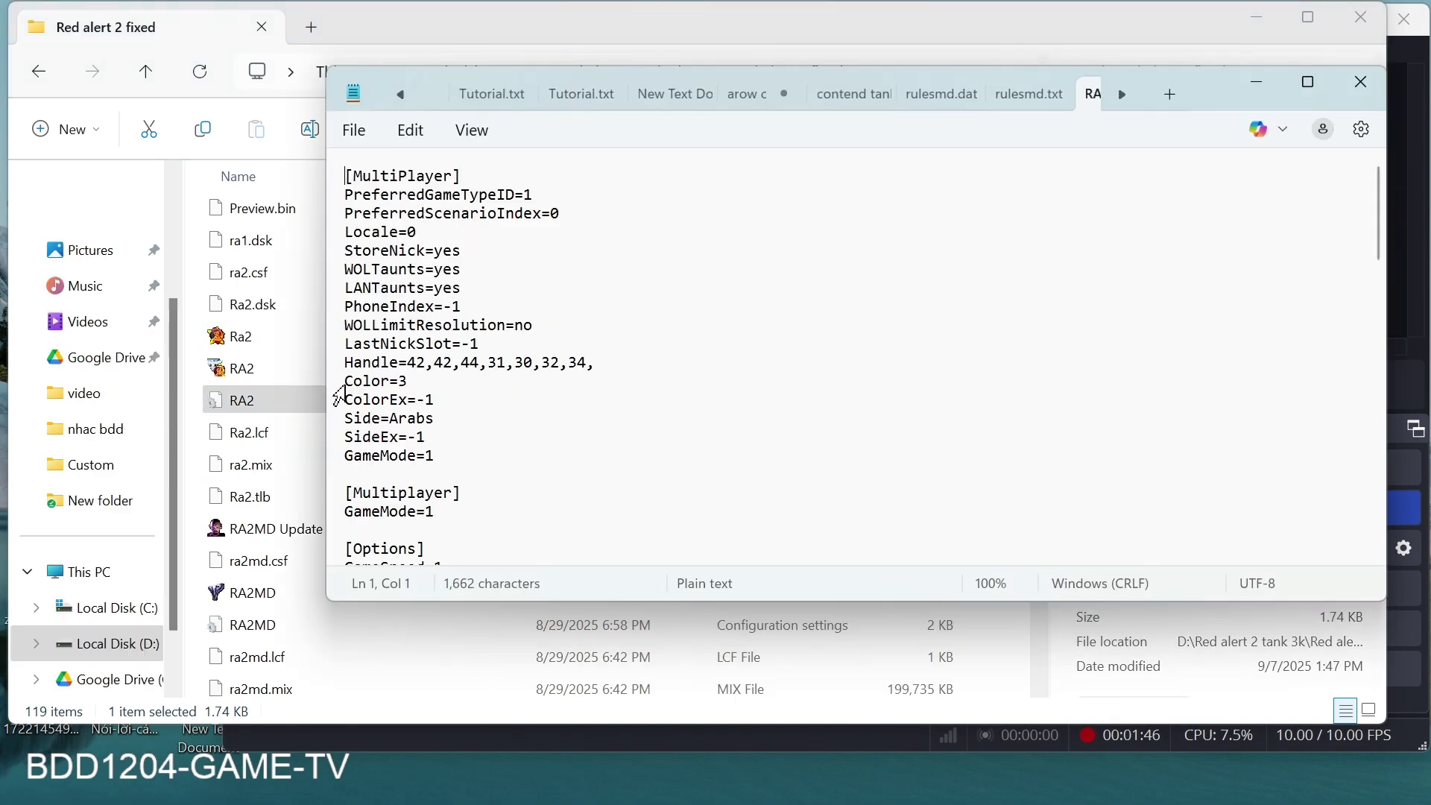
scroll(856, 356, down, 5)
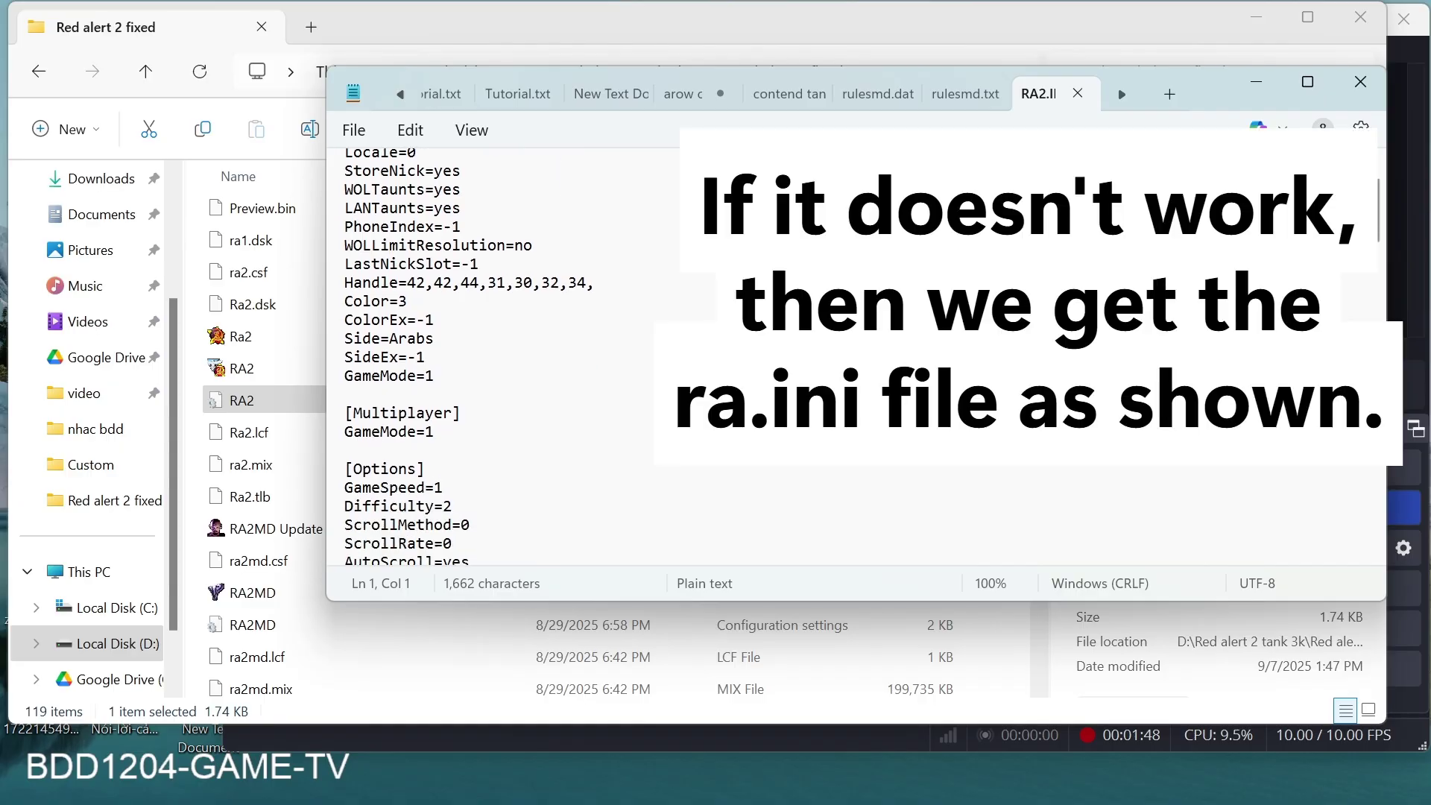
scroll(469, 356, down, 3)
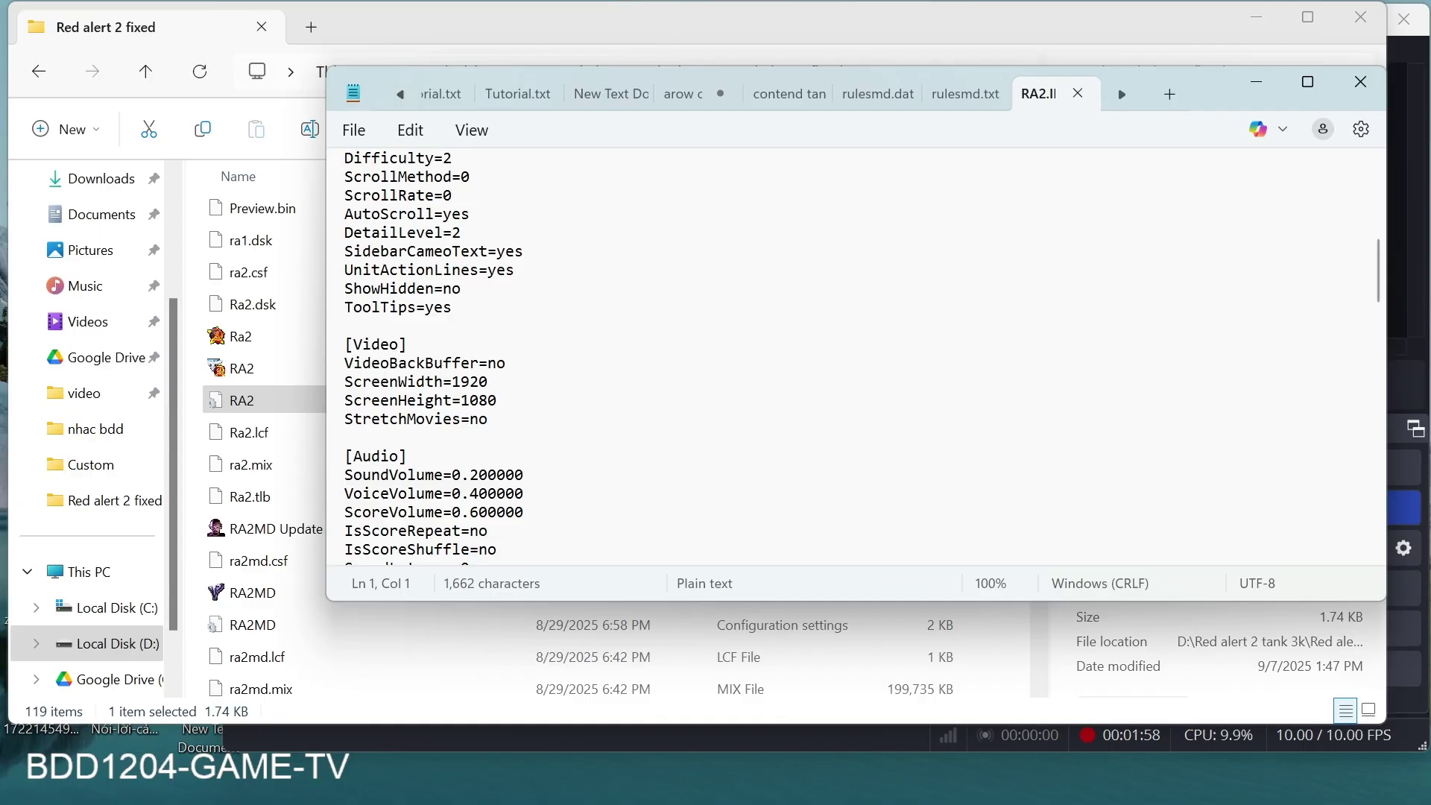
click(1367, 93)
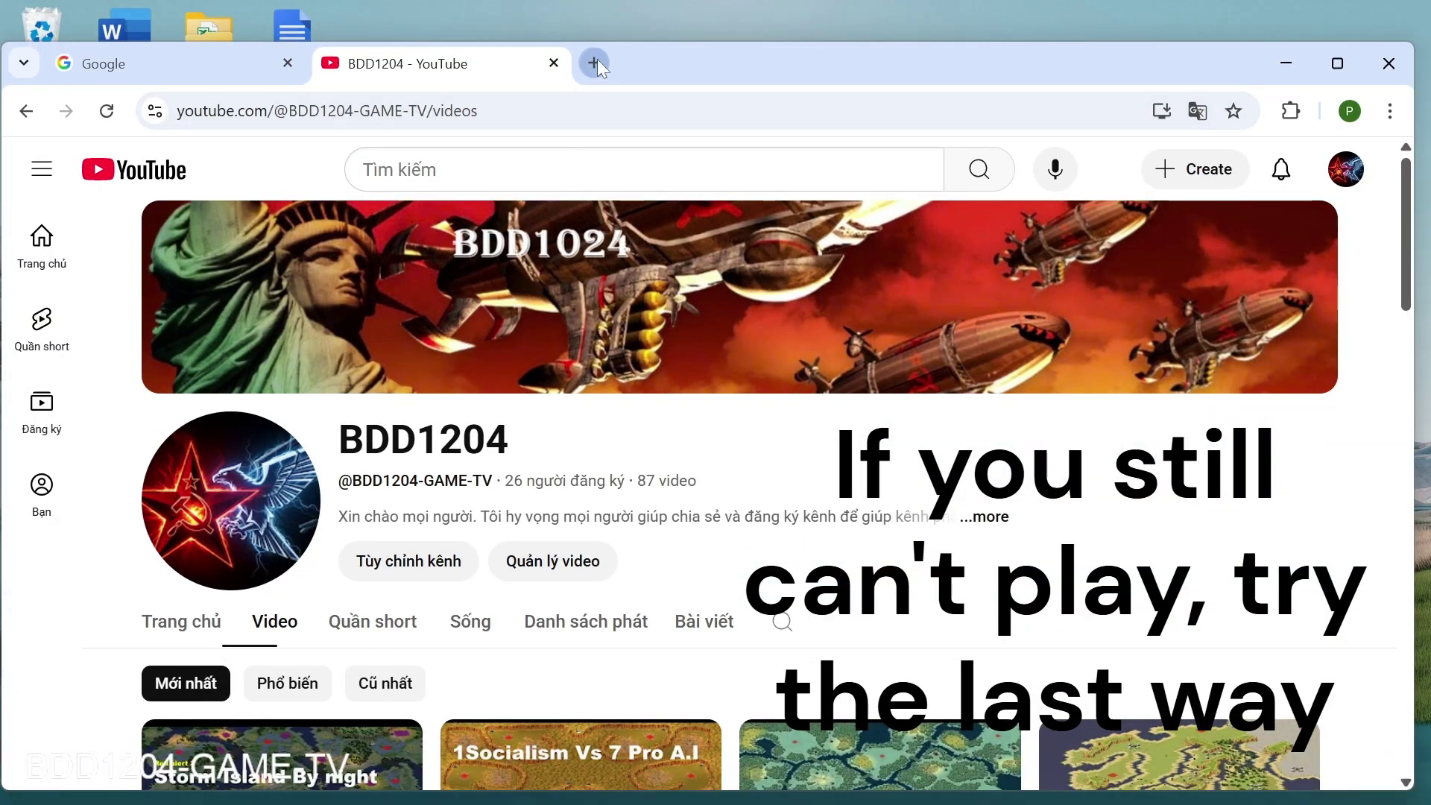
Open a new browser tab and copy the YouTube URL from the download-links text file.
click(596, 62)
click(1290, 64)
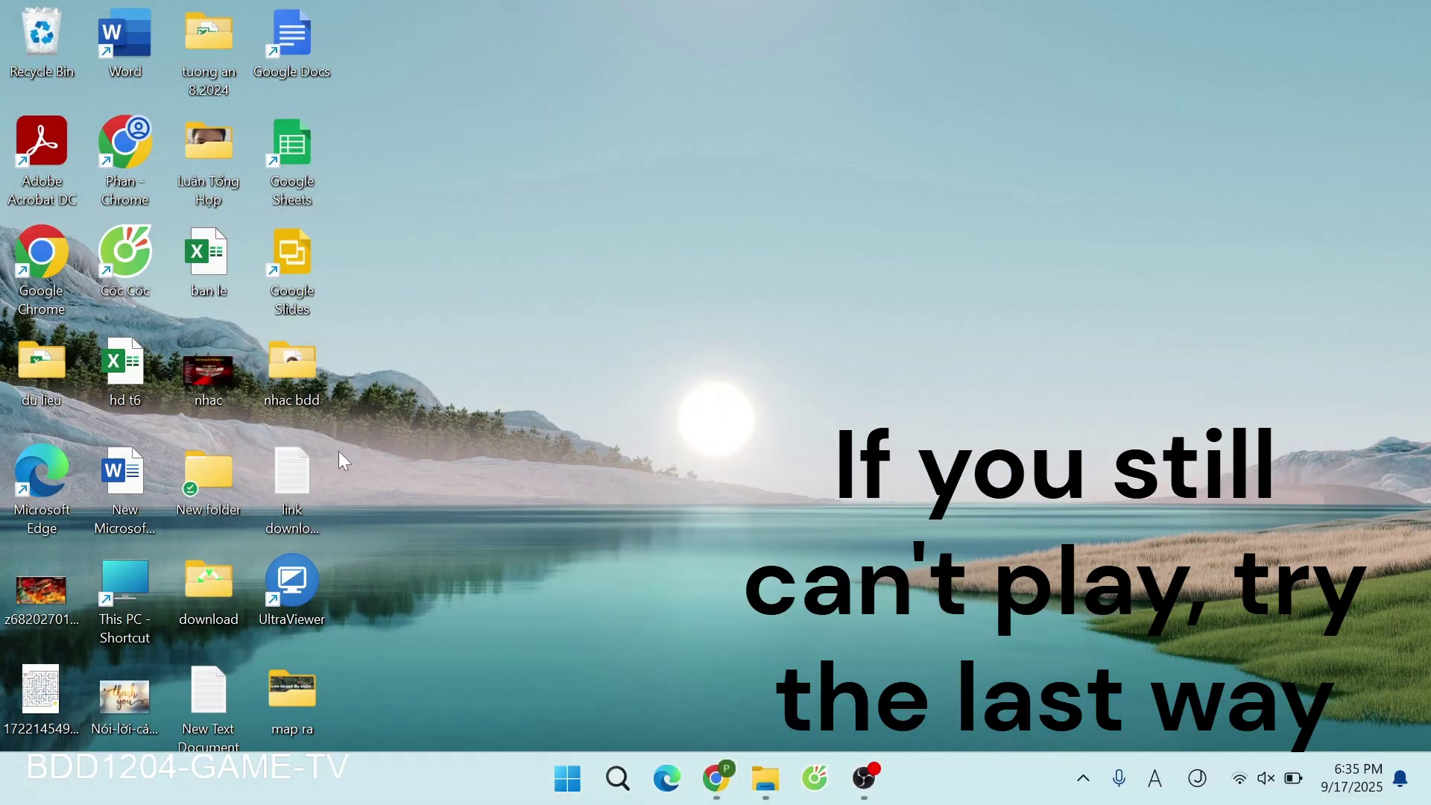
double_click(292, 453)
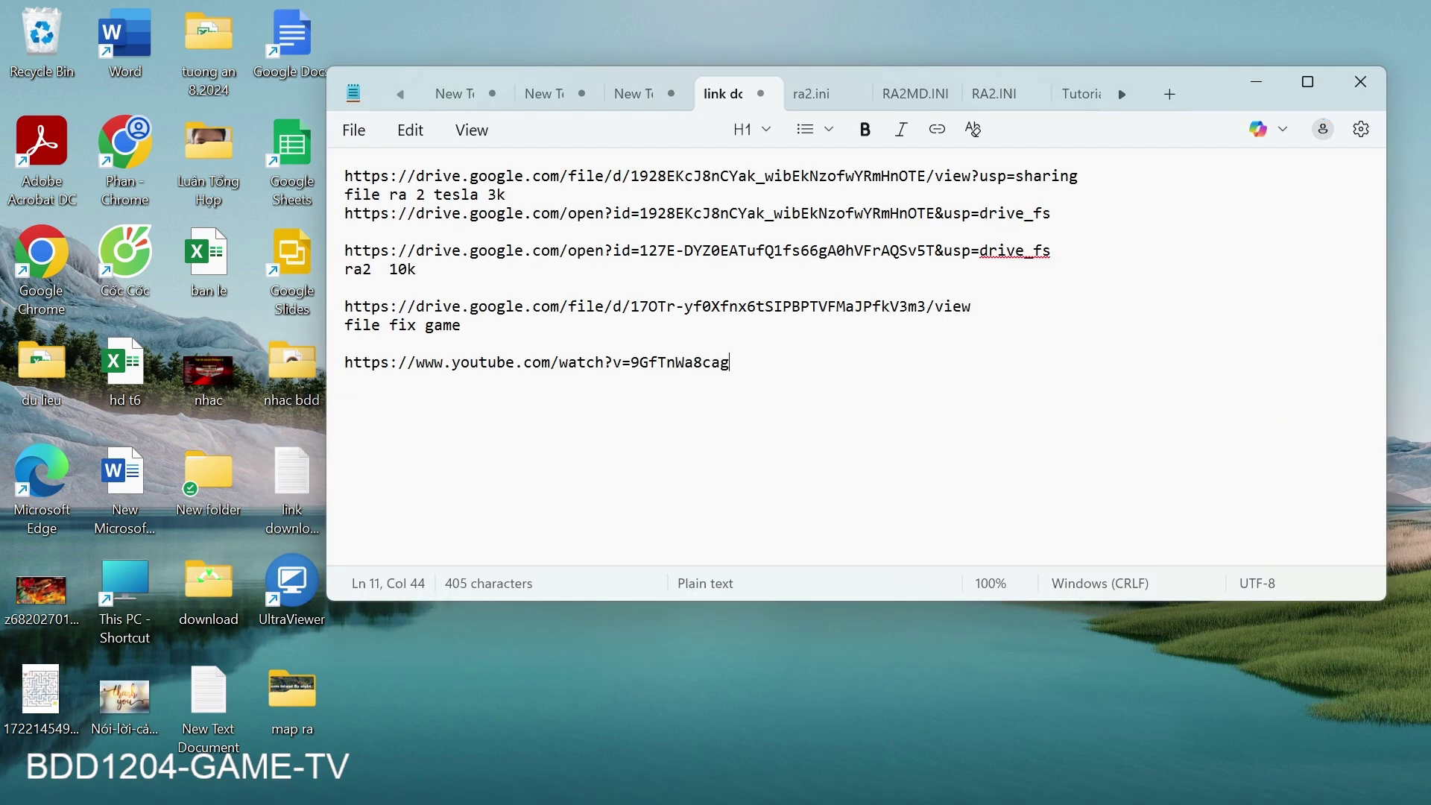
triple_click(336, 375)
key(ctrl+c)
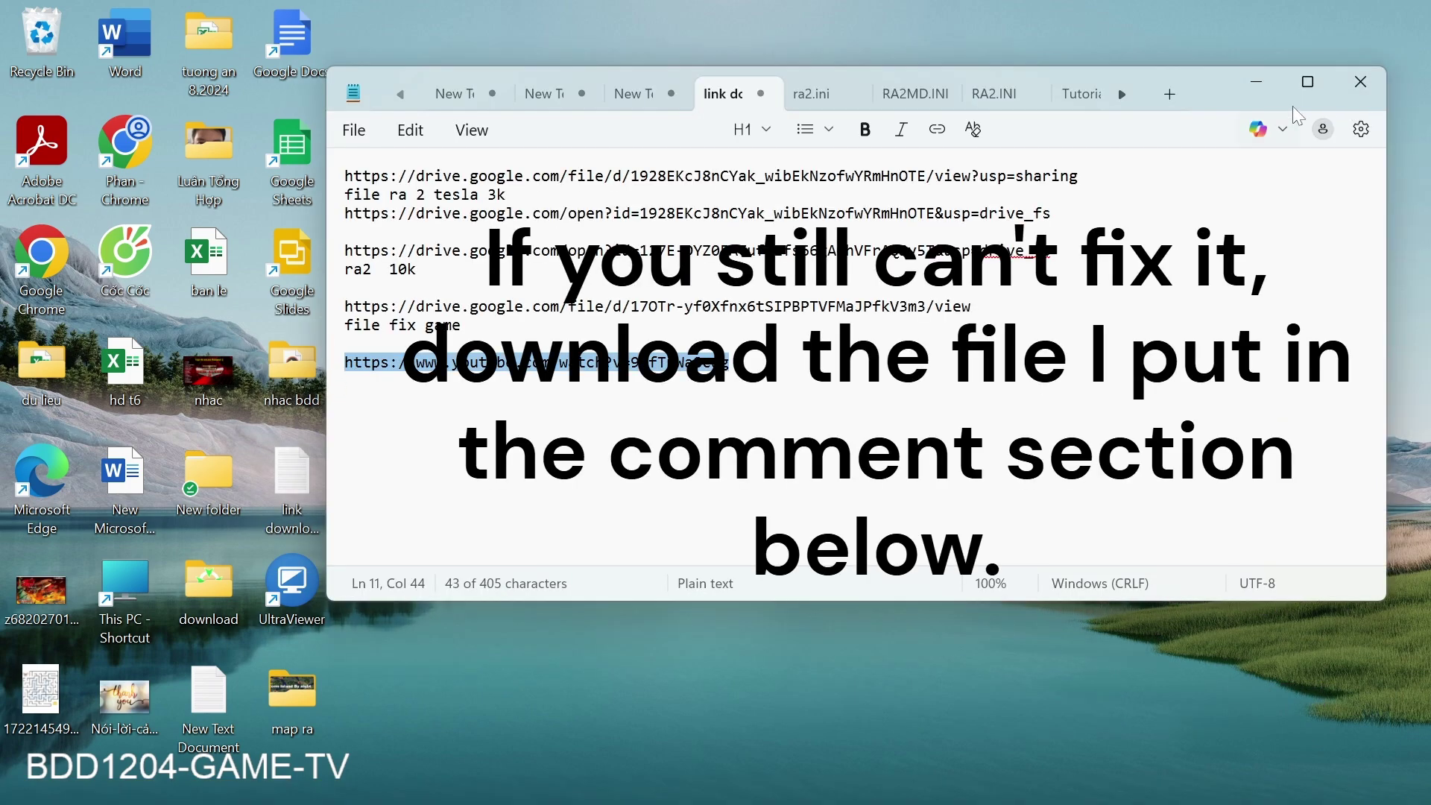
click(1260, 84)
Load the copied YouTube link, dismiss the Translate prompt, and scroll down to the comments.
click(692, 778)
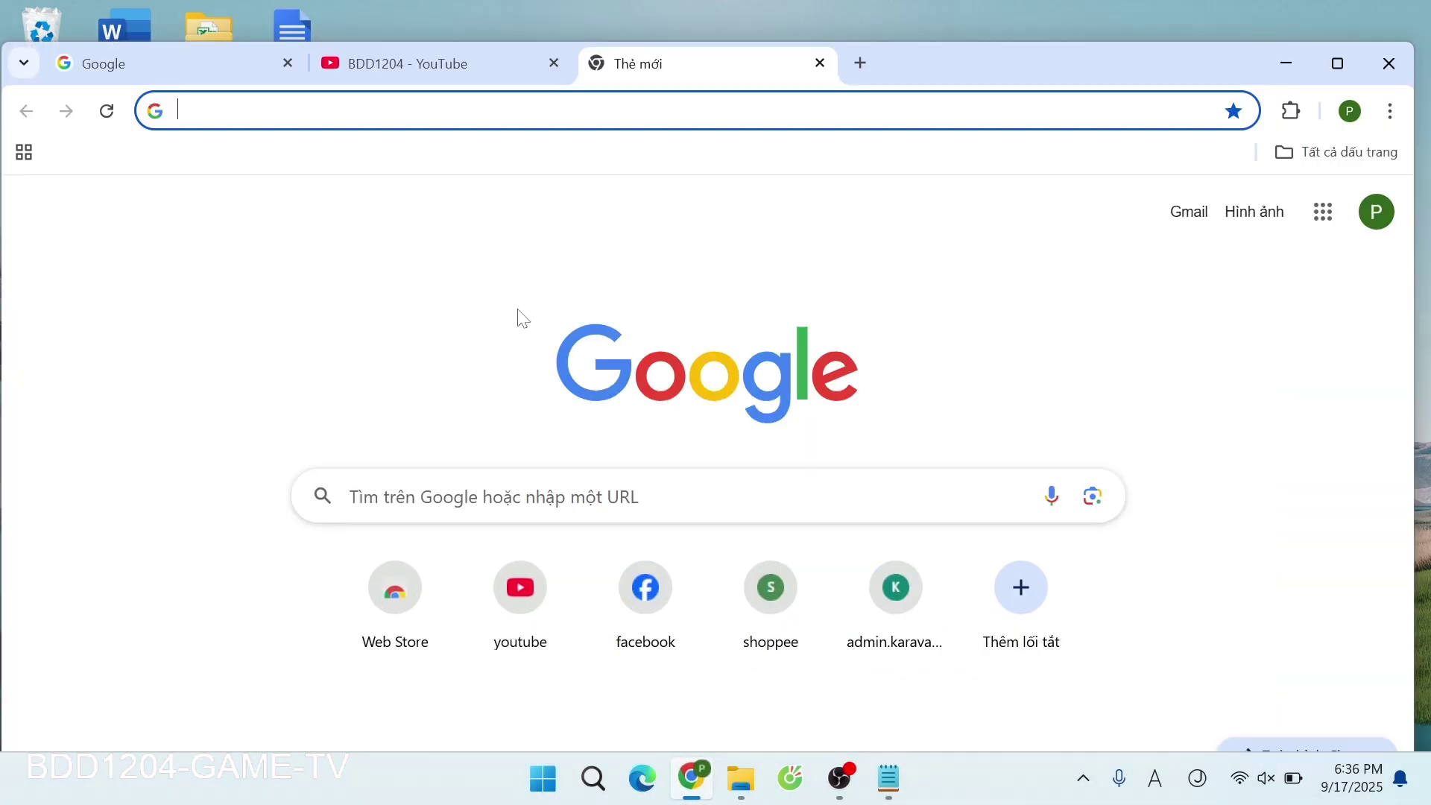
key(ctrl+v)
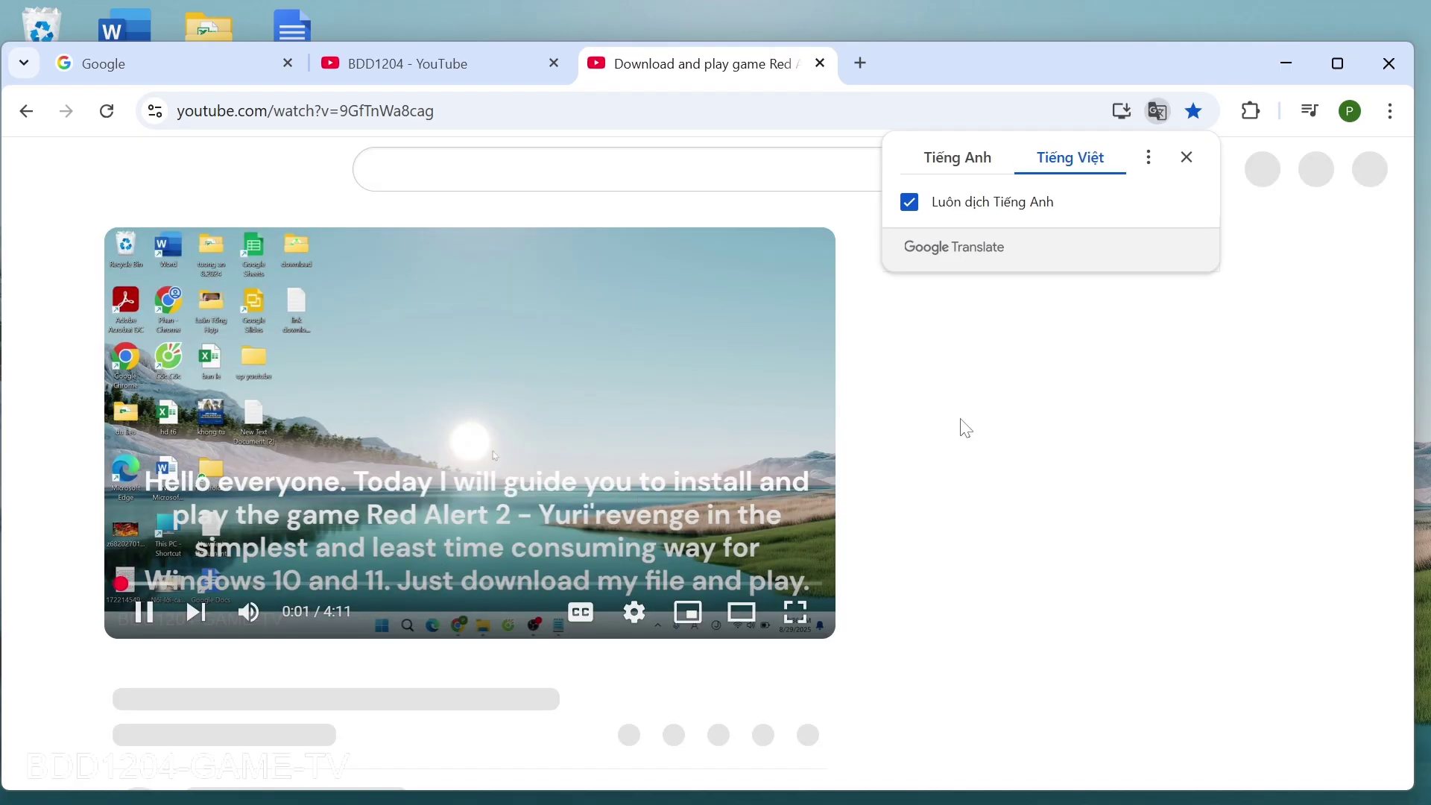
click(1189, 158)
scroll(544, 458, down, 3)
scroll(545, 458, down, 7)
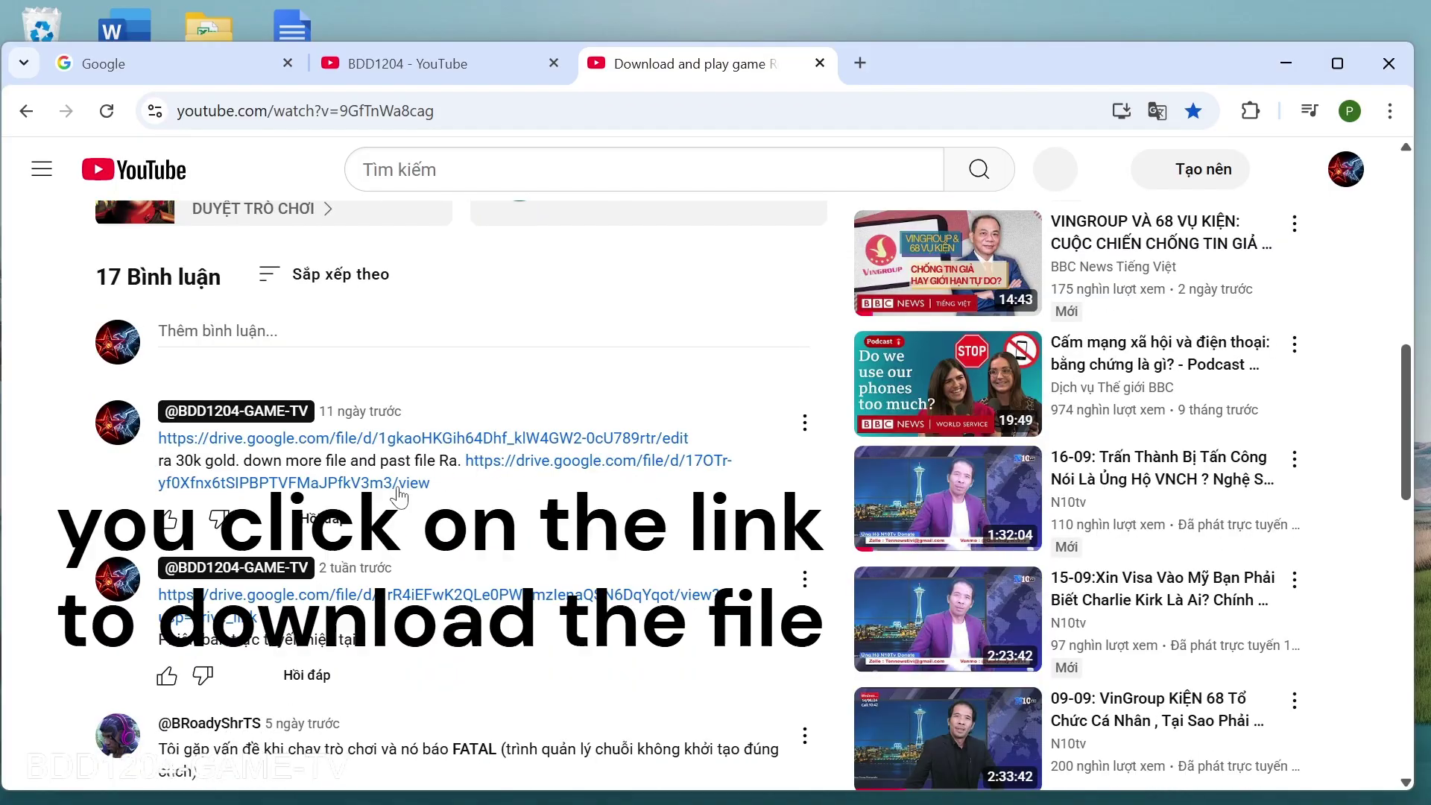
scroll(415, 446, down, 1)
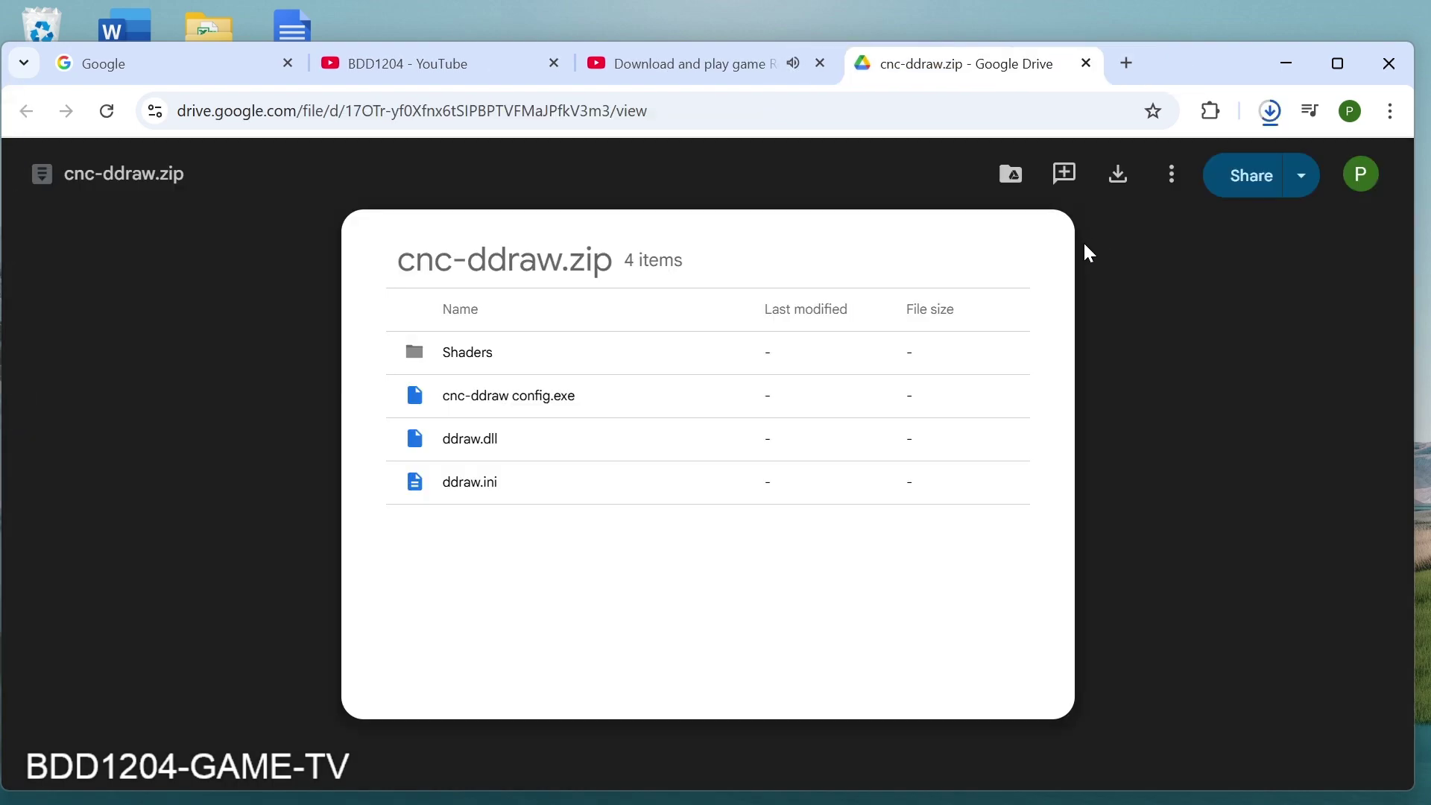
Switch from Chrome to File Explorer and go to the Downloads folder.
click(1287, 65)
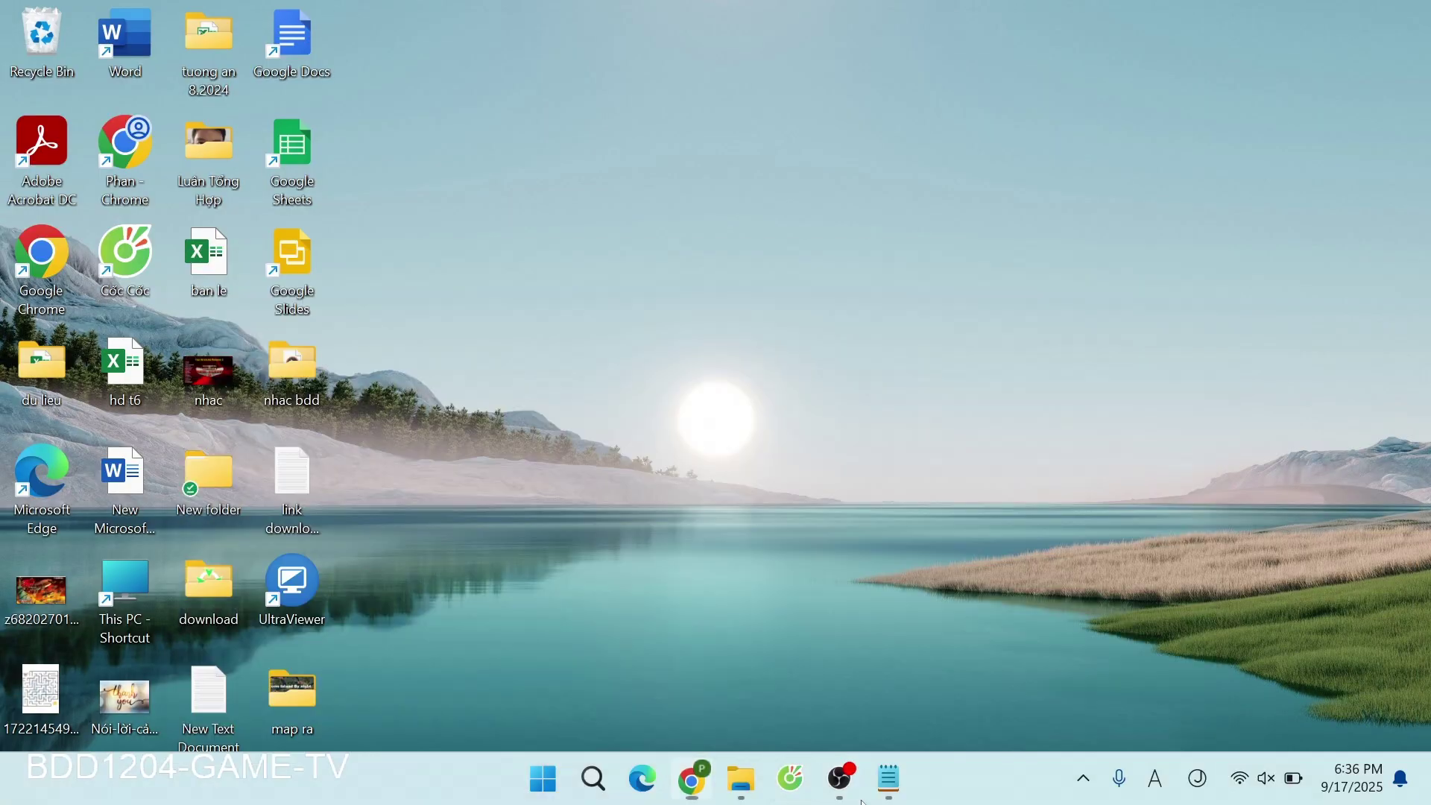
click(742, 783)
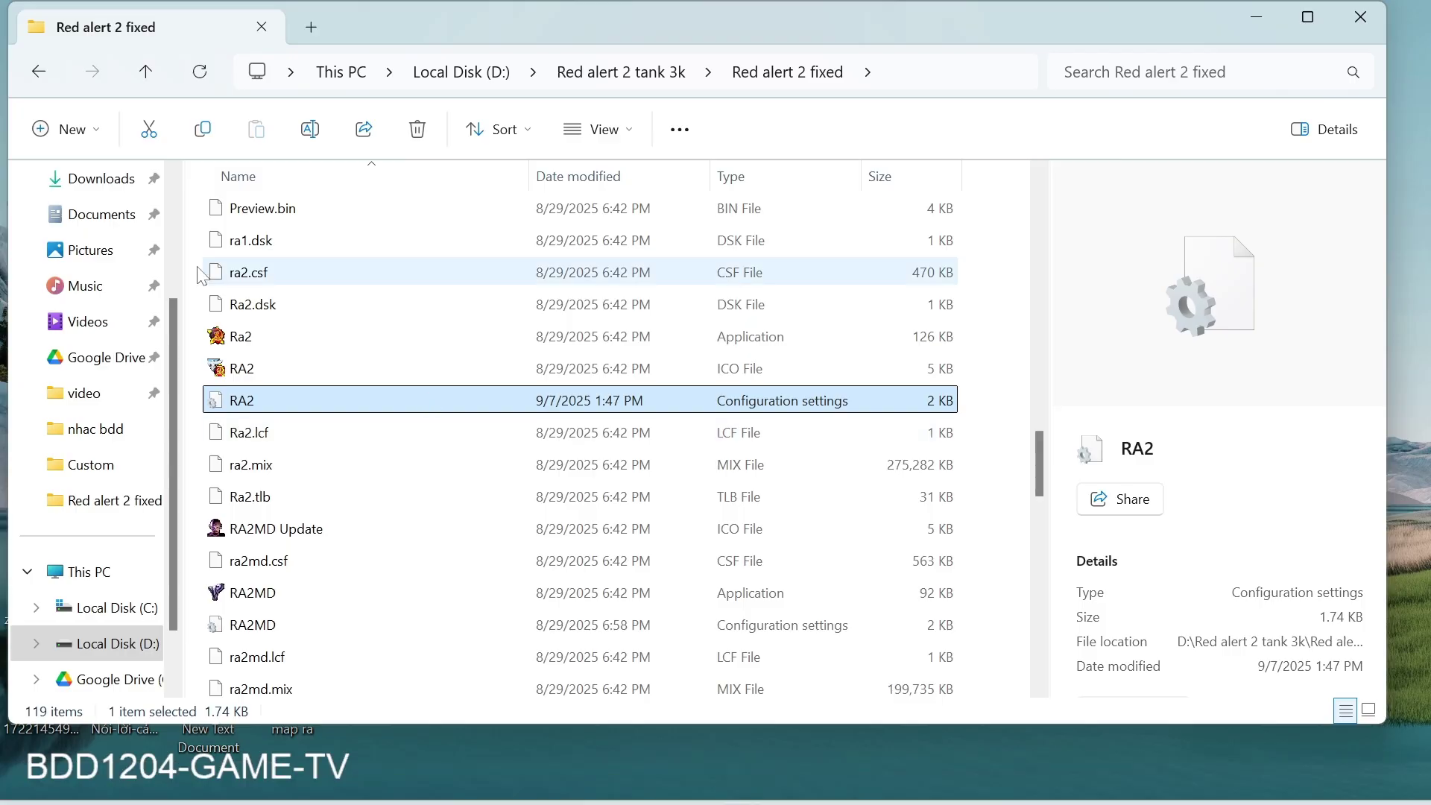
scroll(90, 291, up, 3)
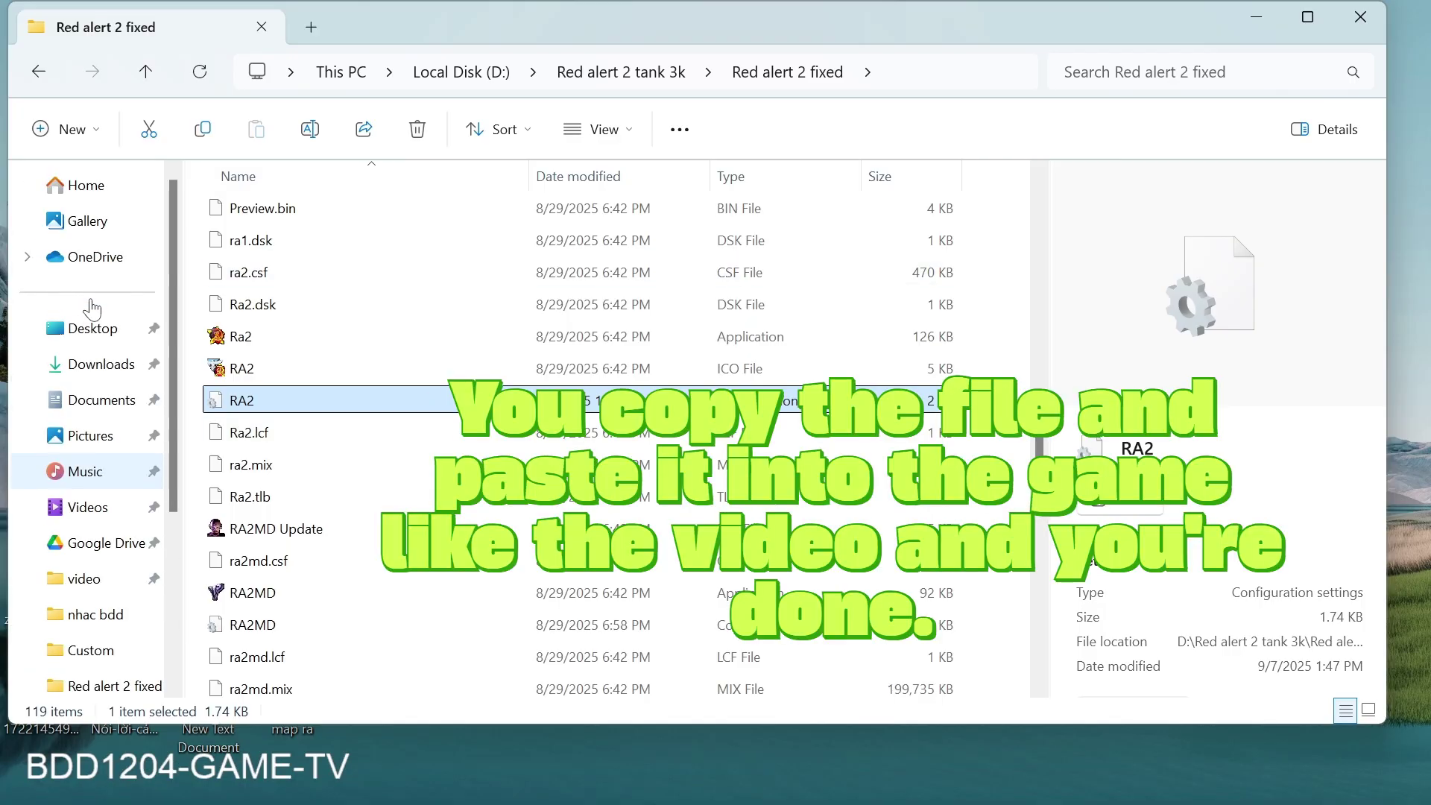
click(92, 373)
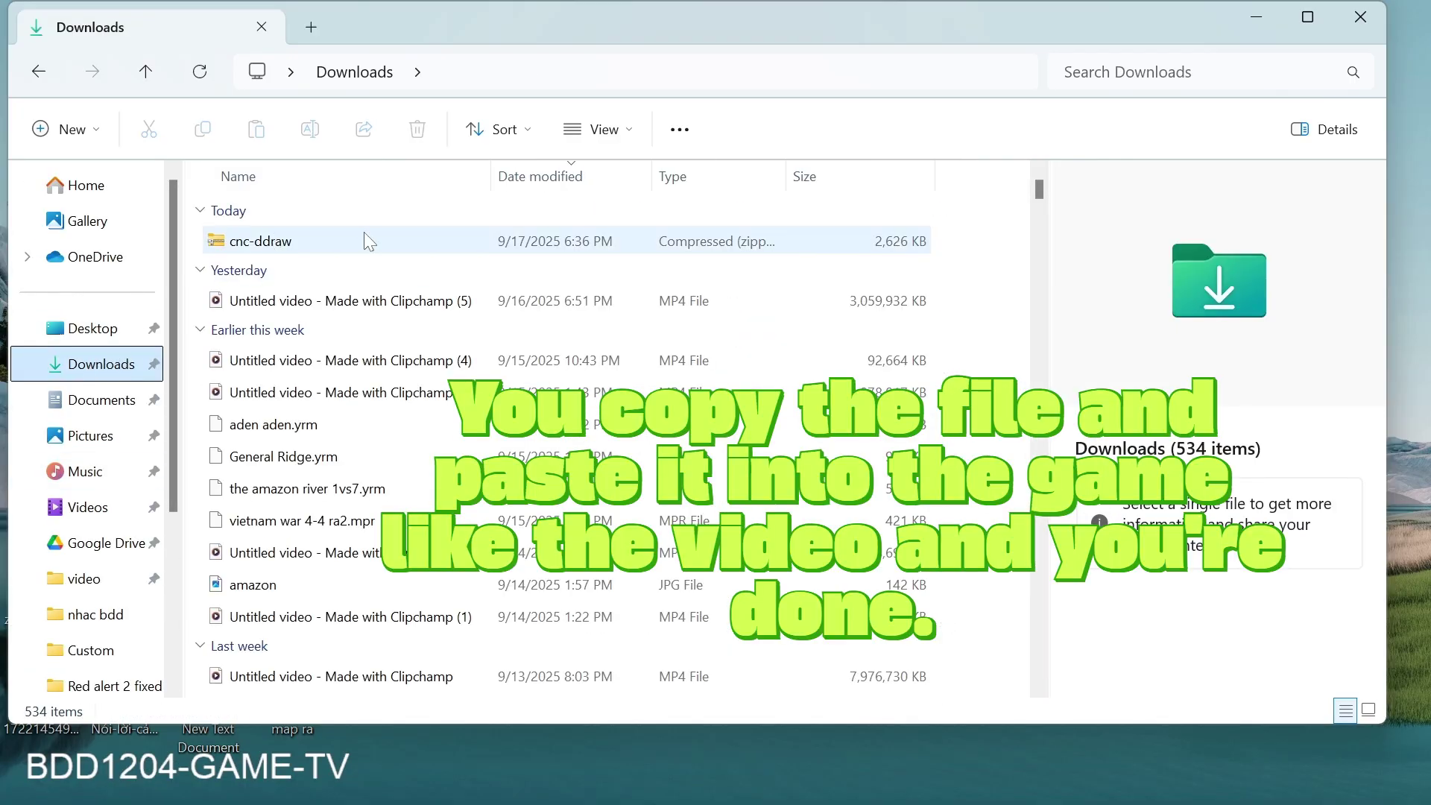
Copy cnc-ddraw config, ddraw and ddraw.dll from the cnc-ddraw zip.
double_click(337, 246)
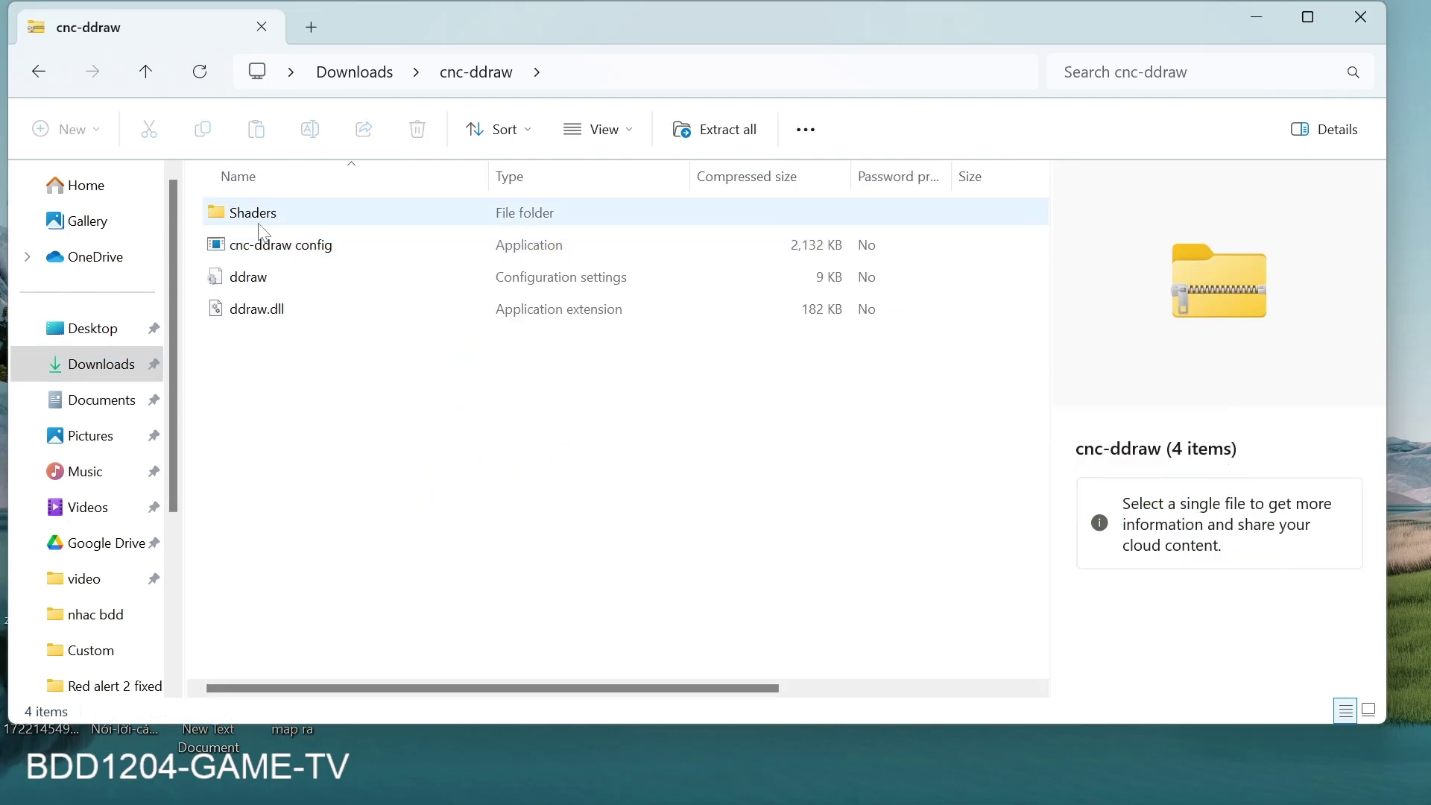
click(257, 246)
shift+click(253, 318)
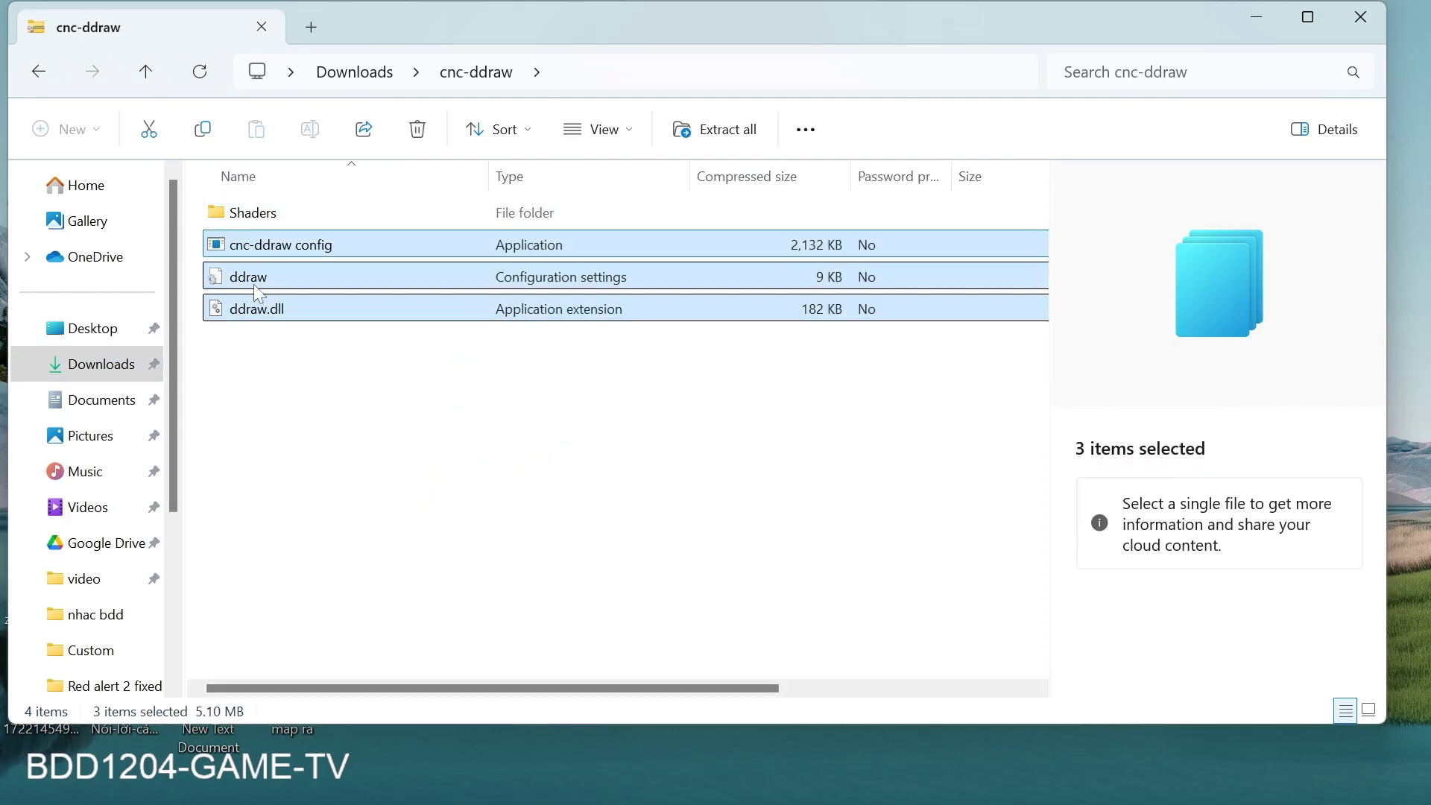
right_click(256, 289)
click(333, 355)
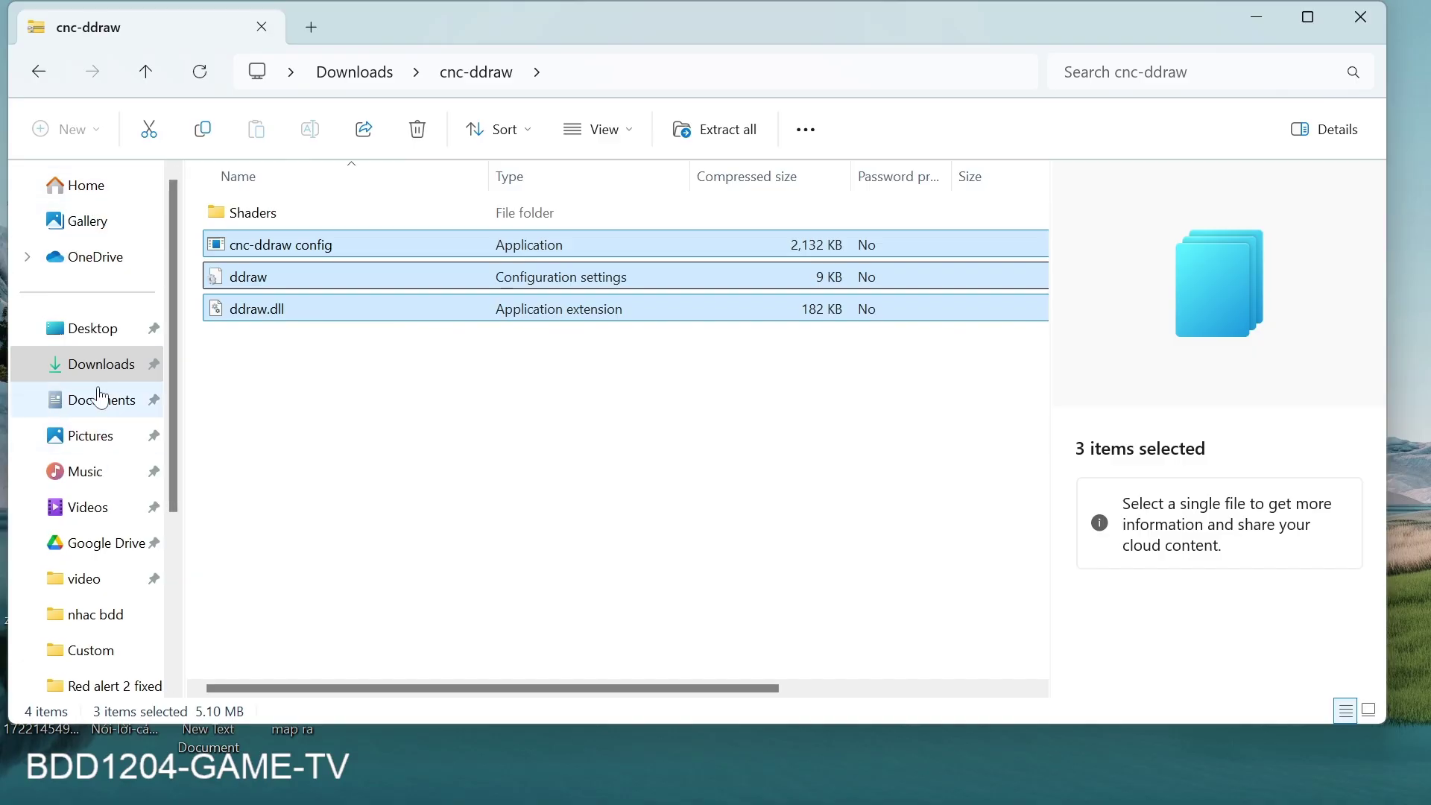
scroll(100, 418, down, 3)
Paste the three cnc-ddraw files into D:\Red alert 2 tank 3k\Red alert 2 fixed, replacing existing copies.
click(108, 571)
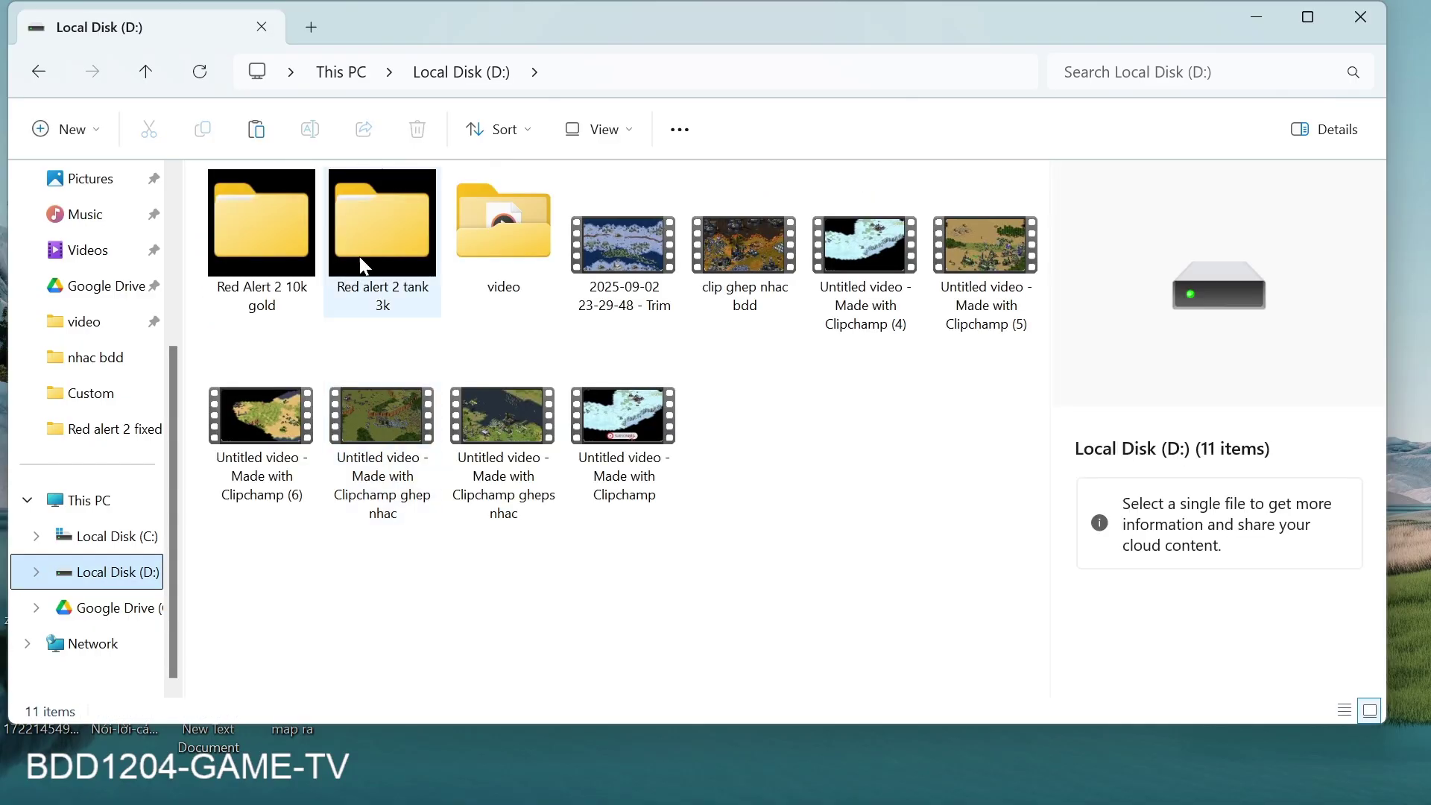
double_click(364, 252)
double_click(283, 224)
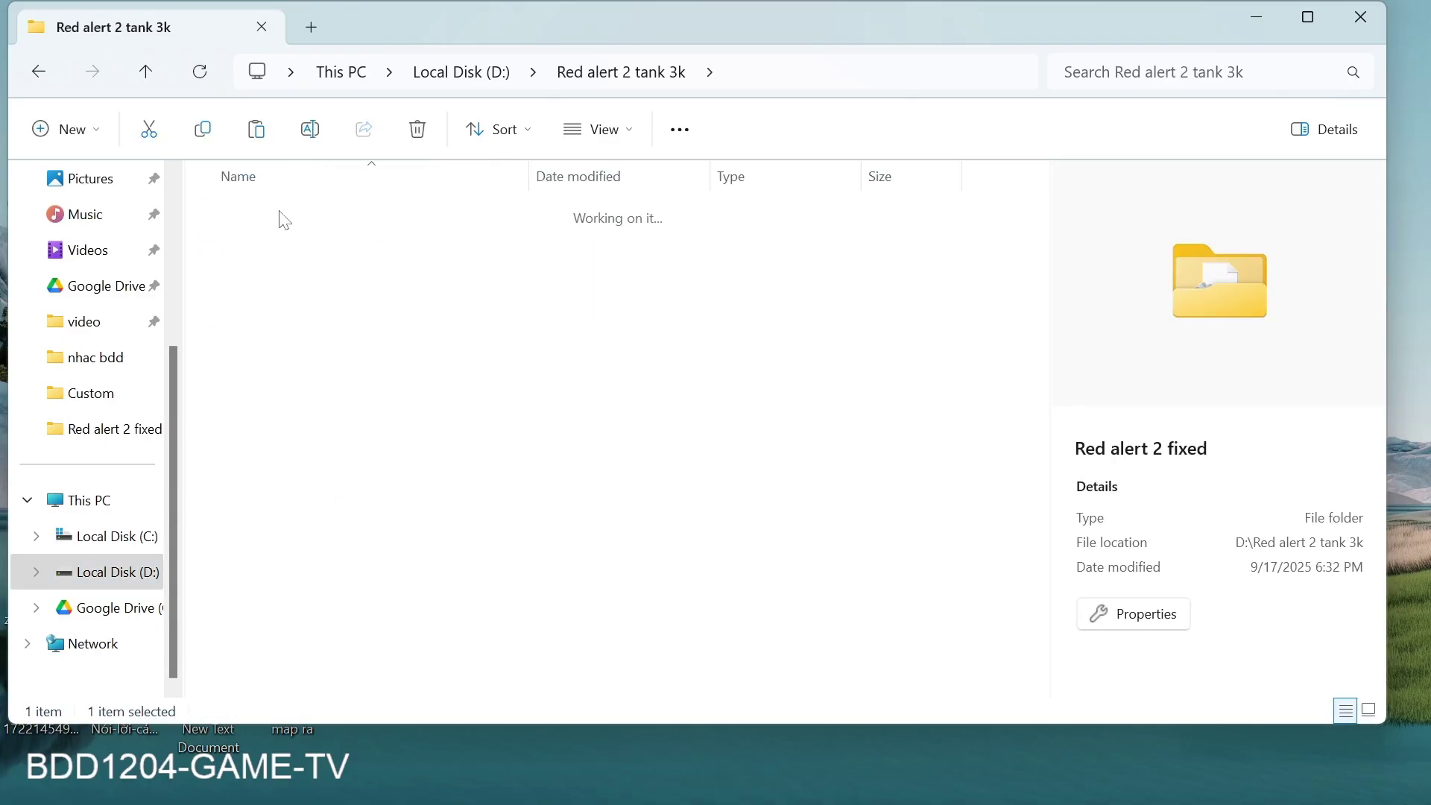
right_click(433, 330)
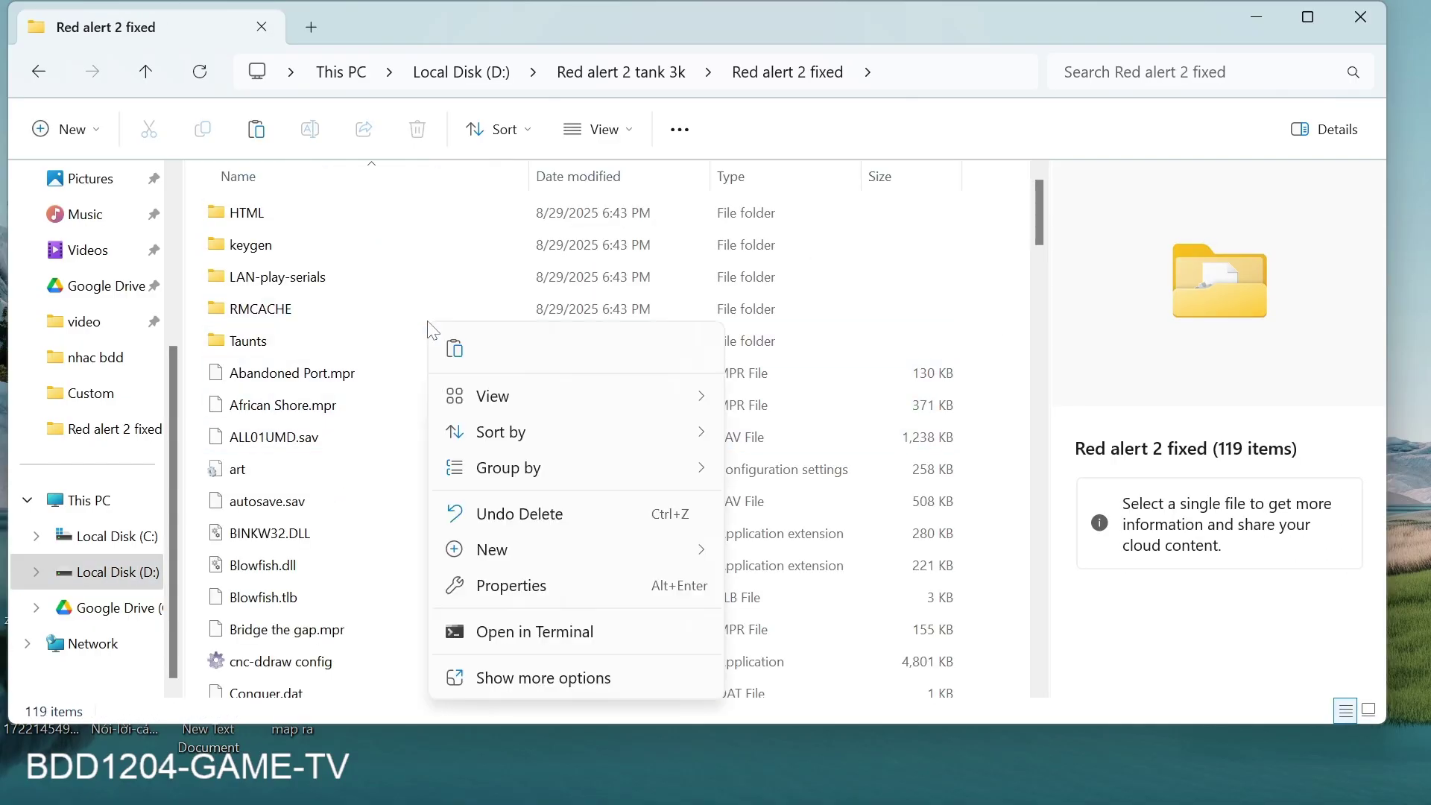
click(472, 347)
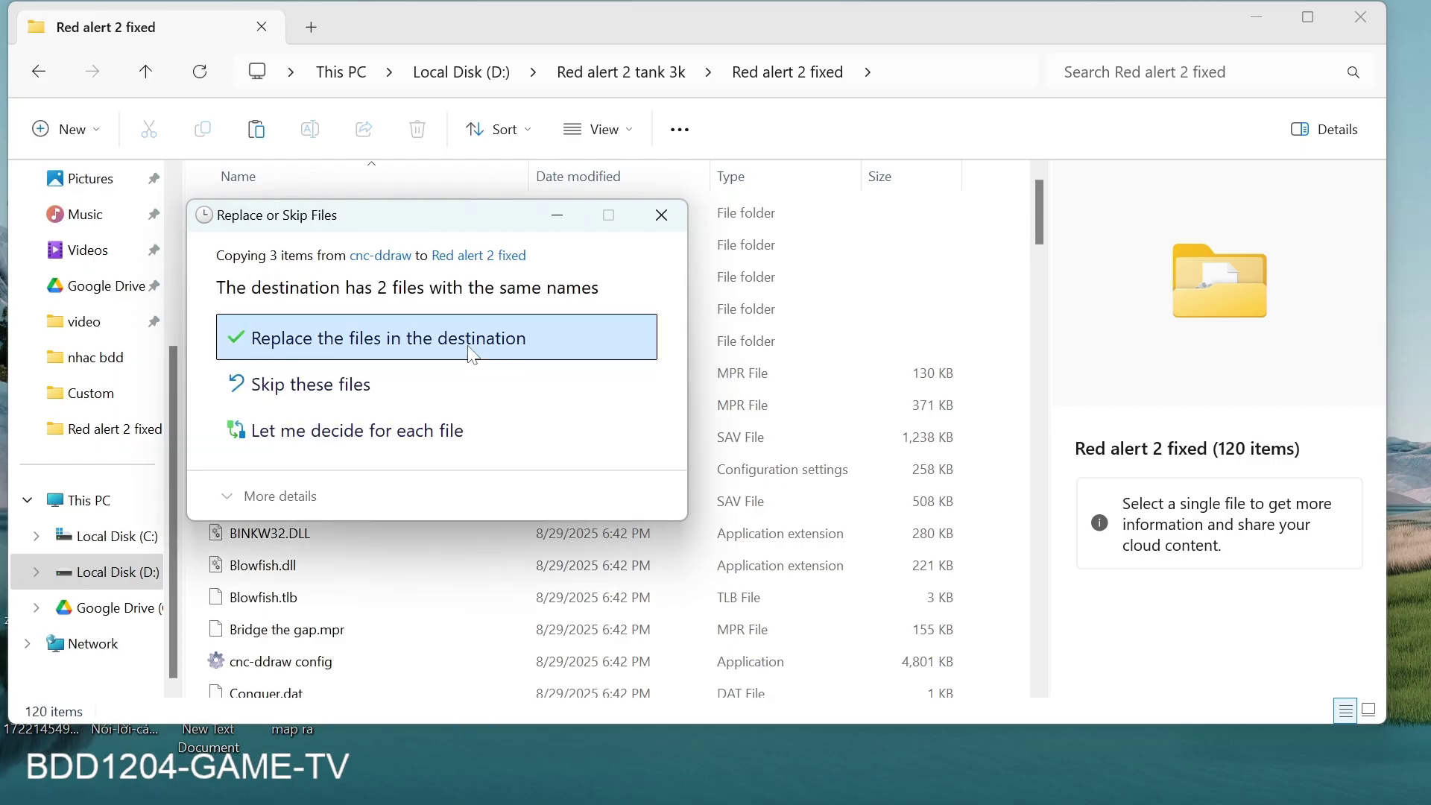
click(488, 339)
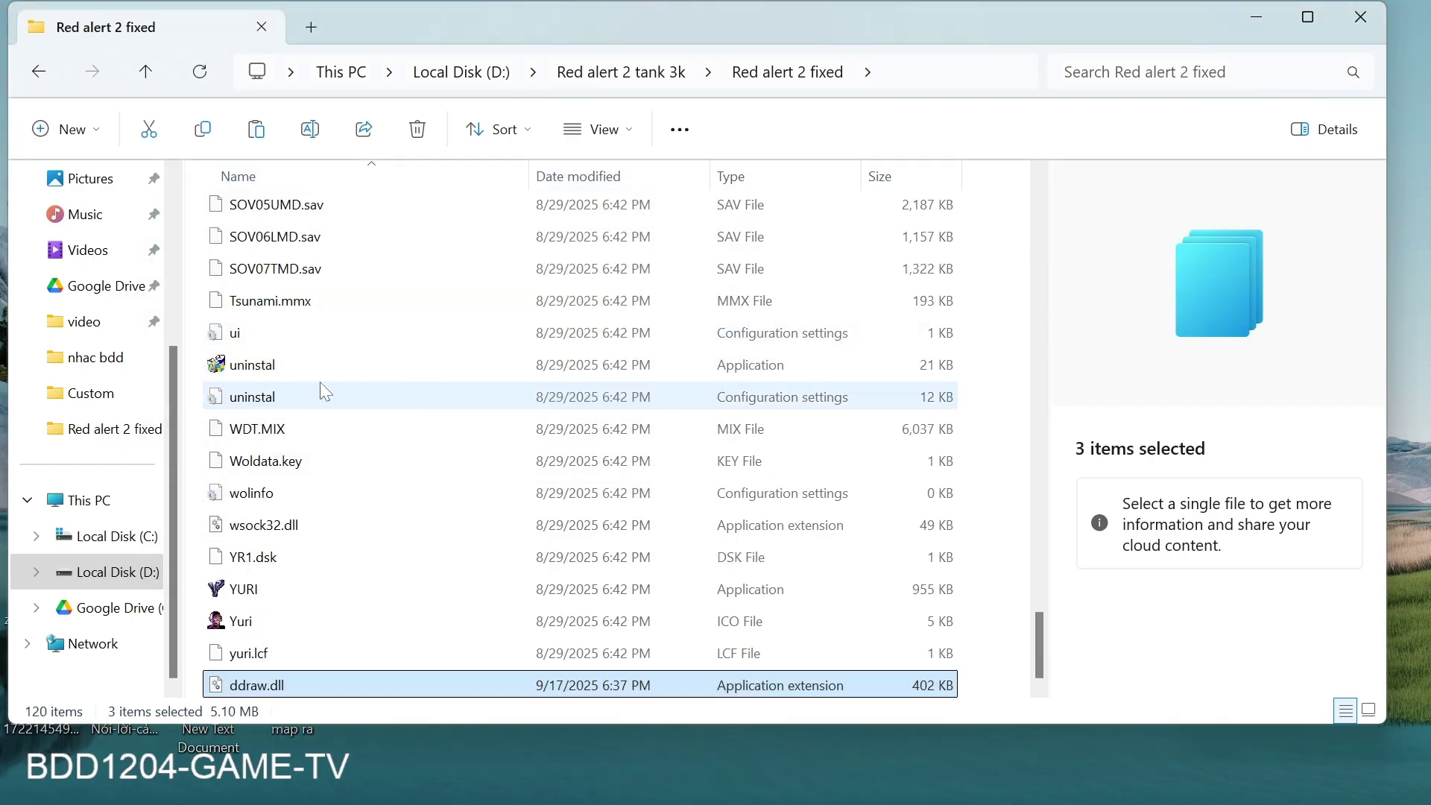
scroll(365, 447, up, 2)
scroll(331, 419, up, 10)
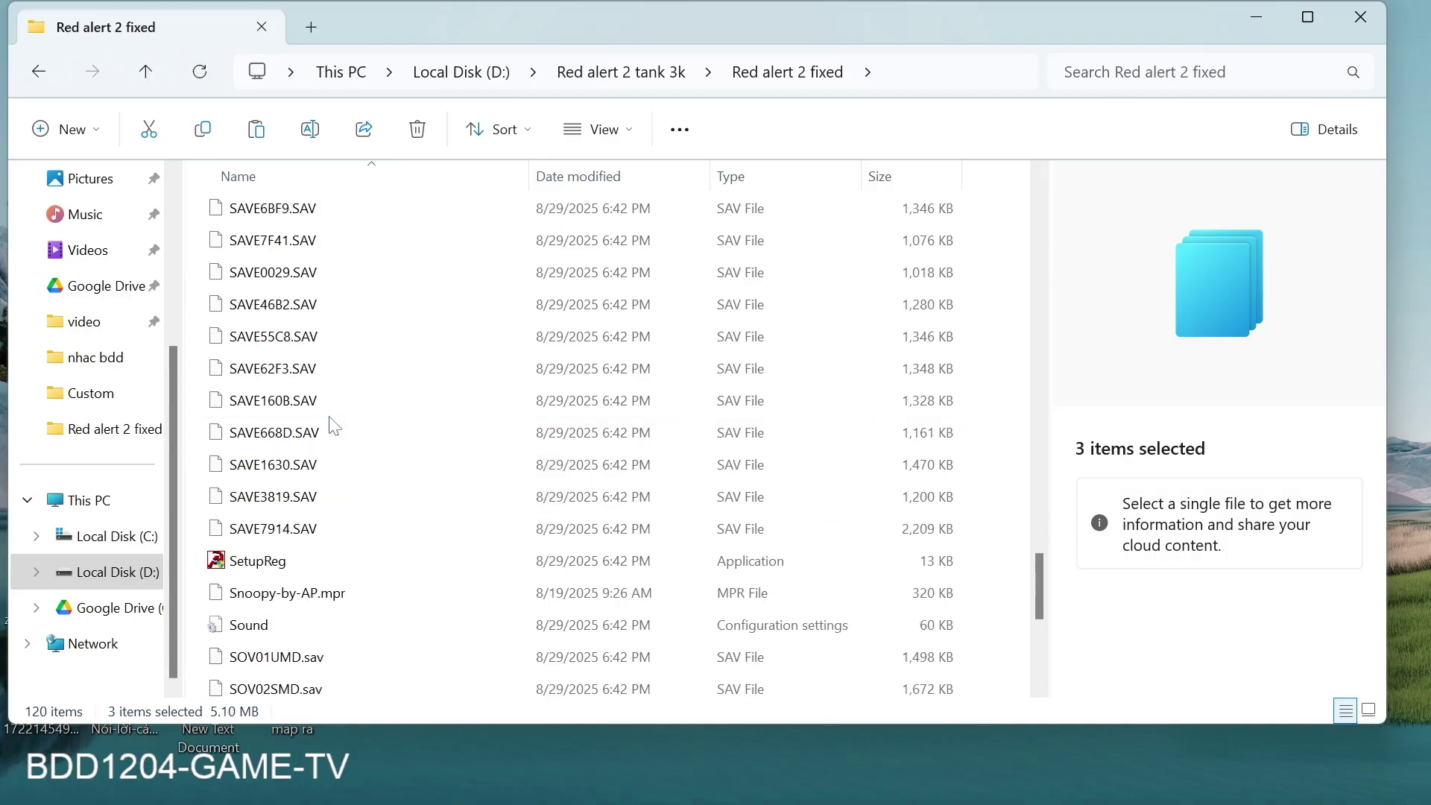
scroll(313, 358, up, 4)
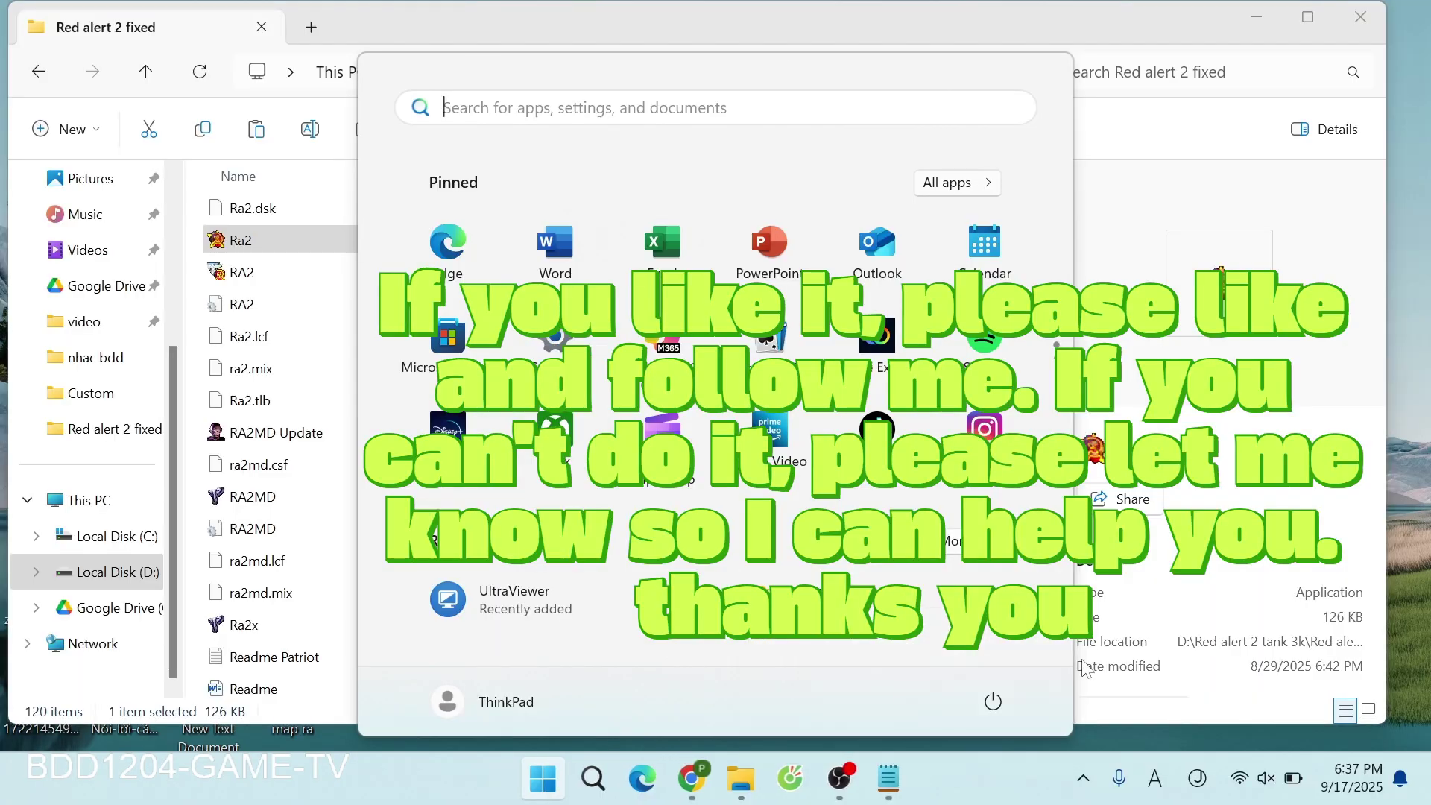
click(1018, 796)
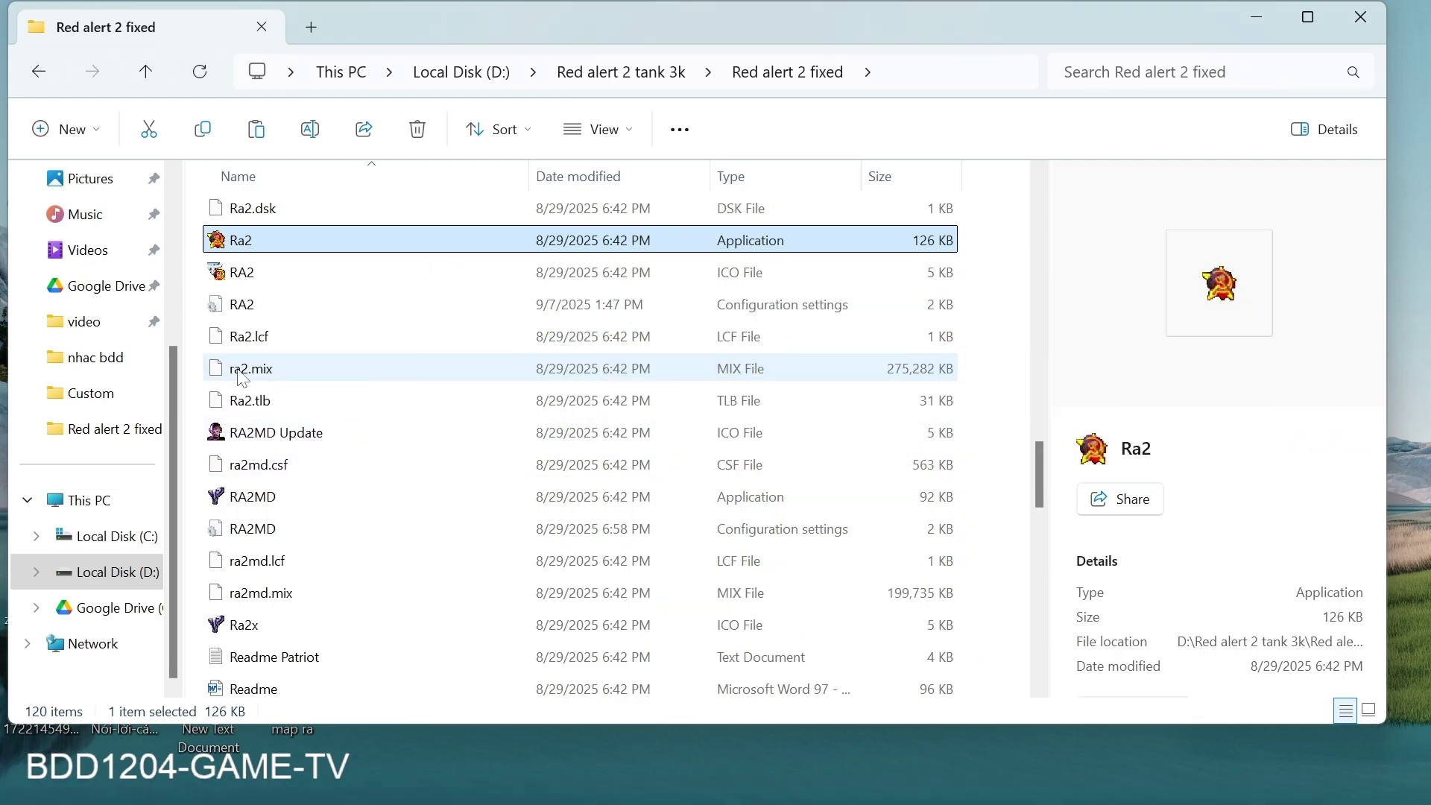
scroll(332, 441, up, 8)
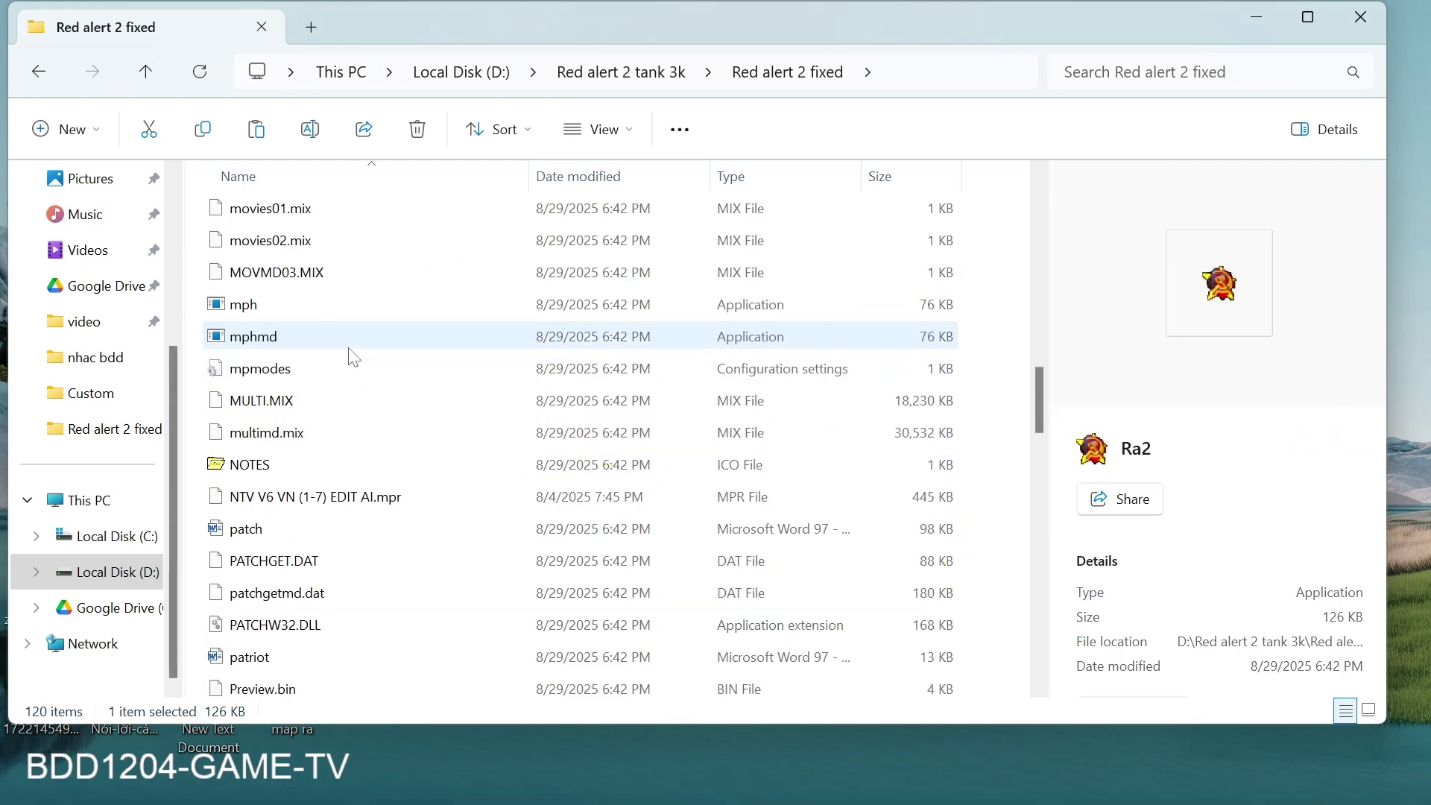
scroll(352, 357, up, 15)
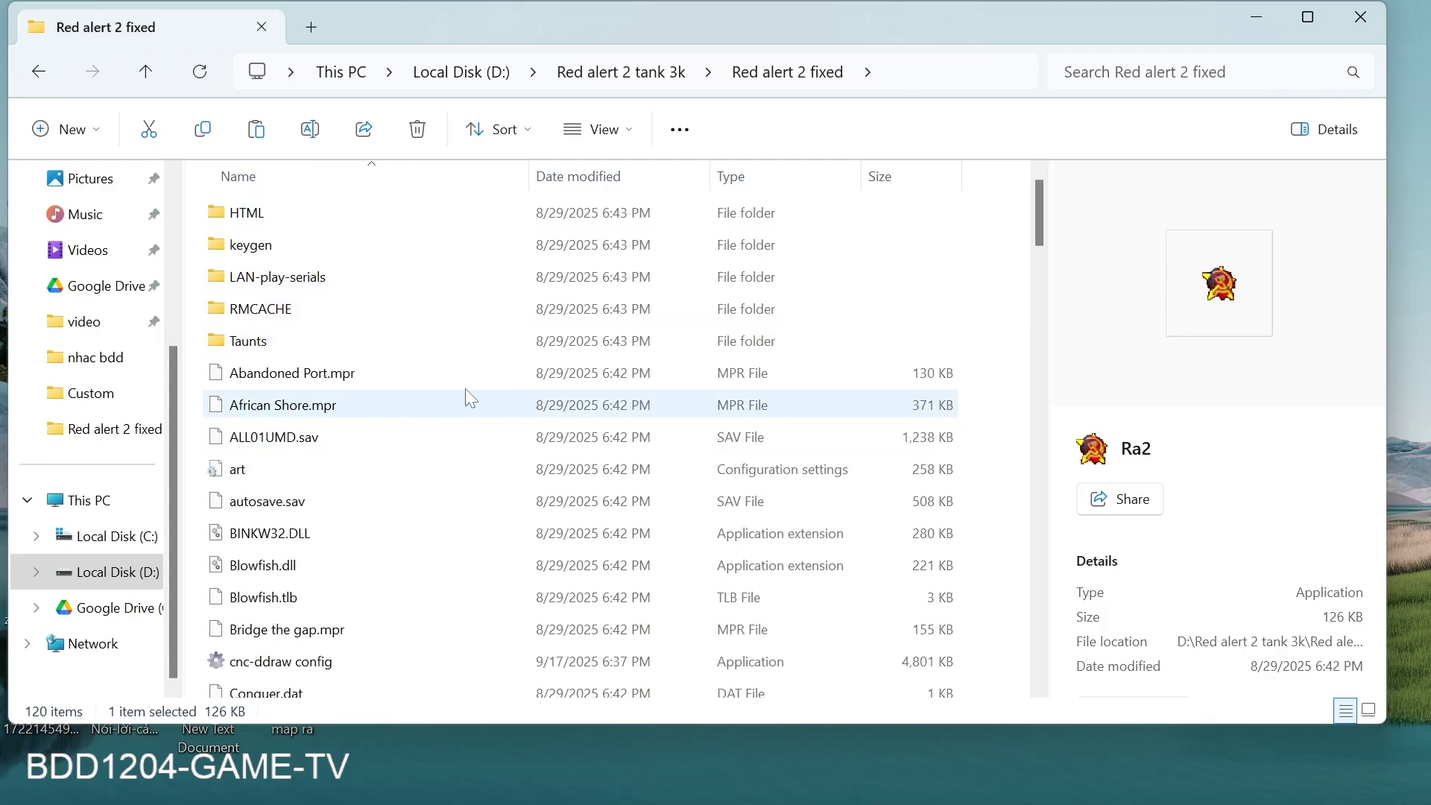
scroll(140, 309, up, 3)
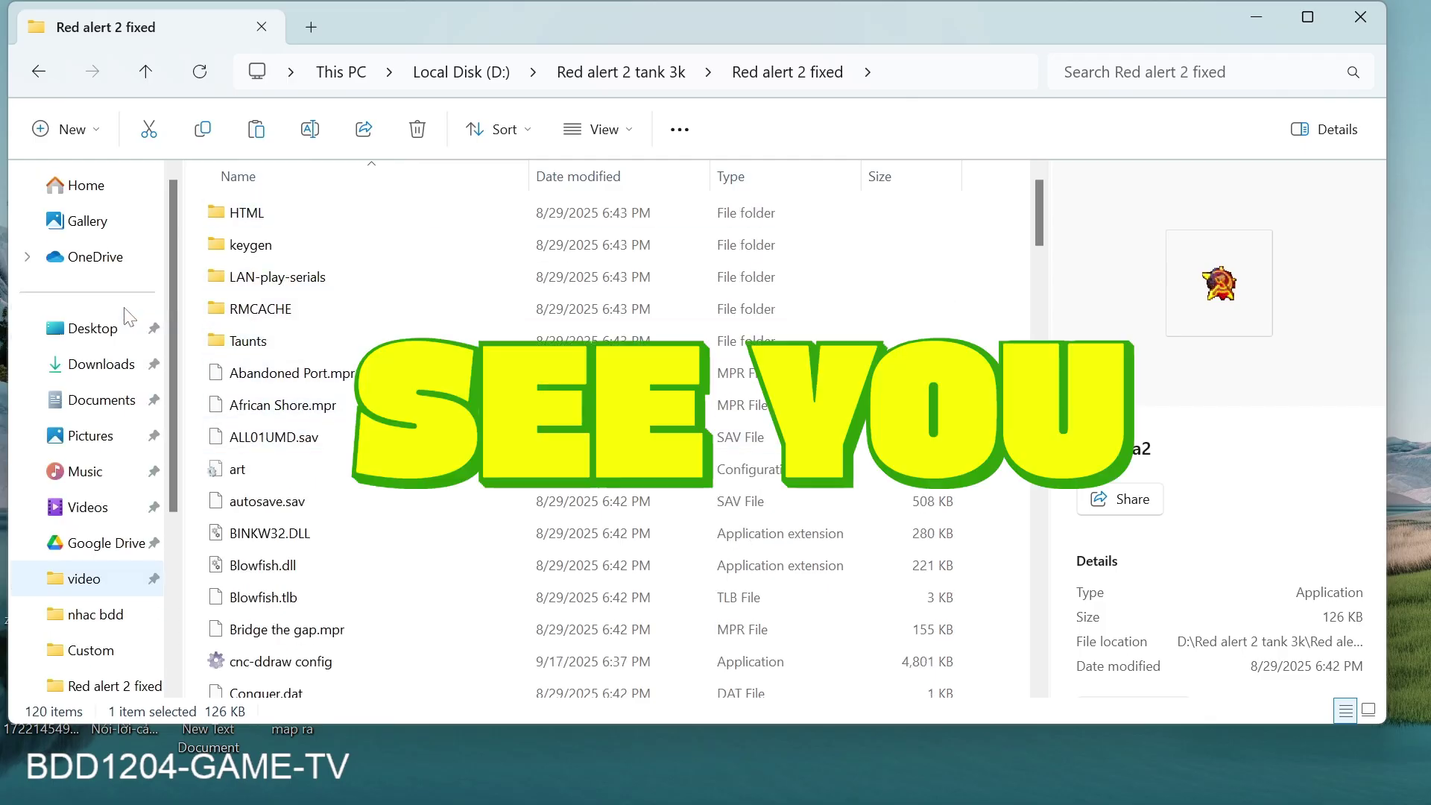